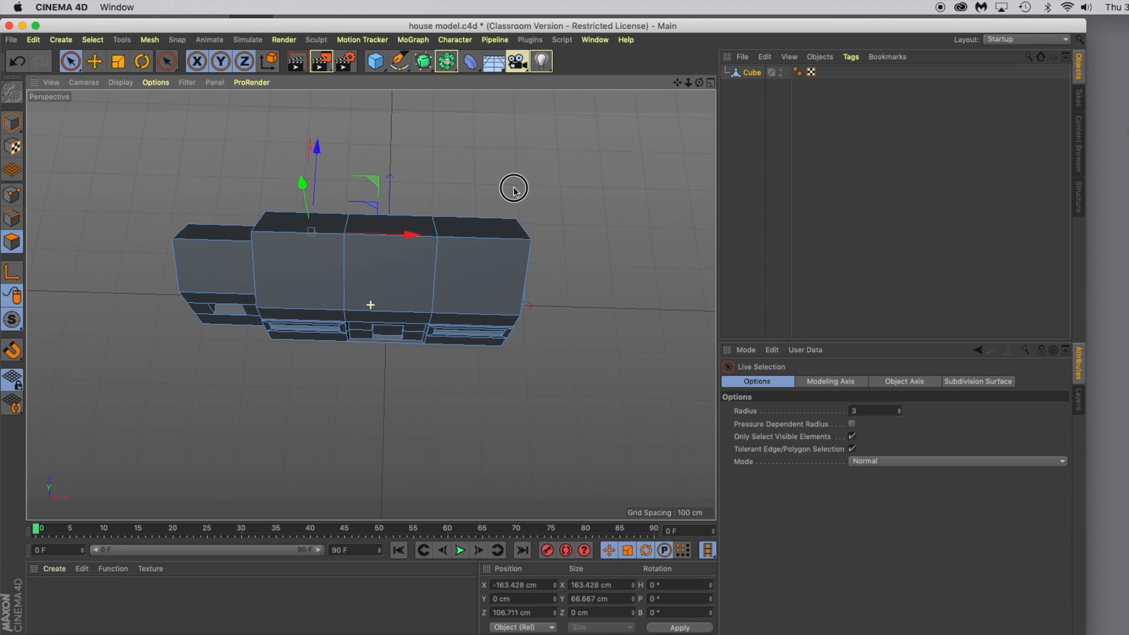
Select the three front roof polygons of the main house block, trying out removing polygons from the selection and undoing a deselection
click(484, 273)
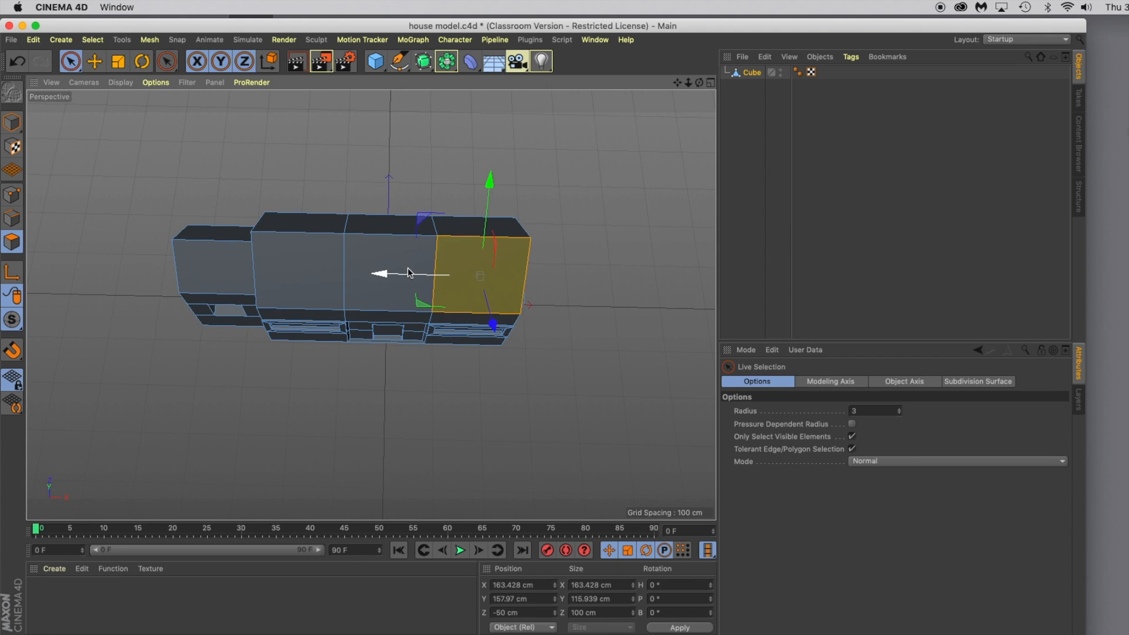
shift+click(383, 267)
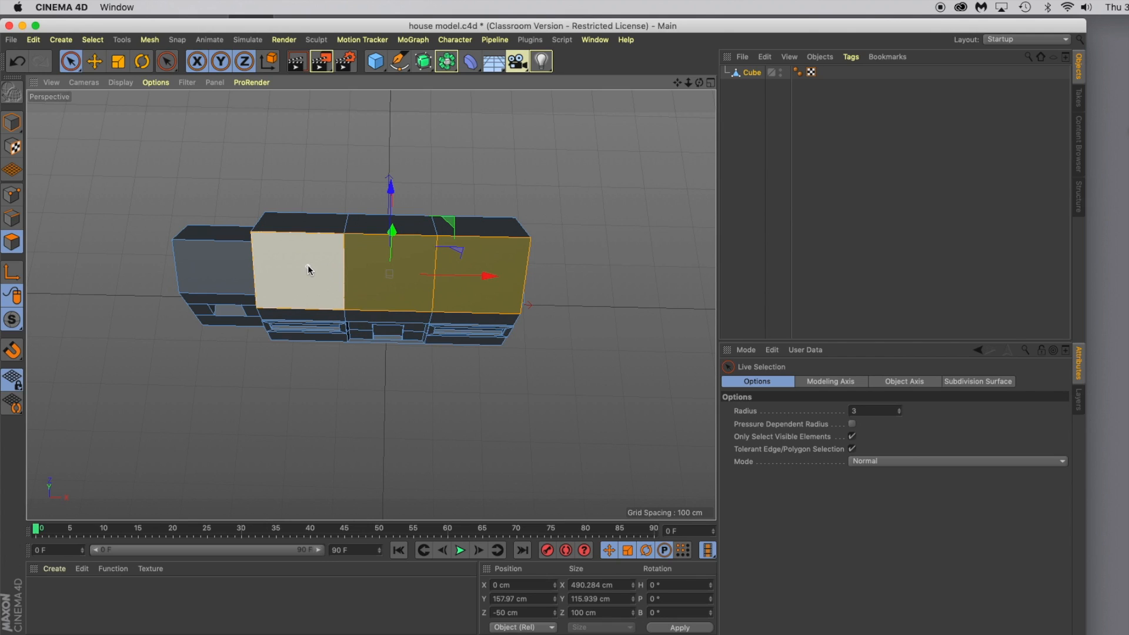
ctrl+click(308, 265)
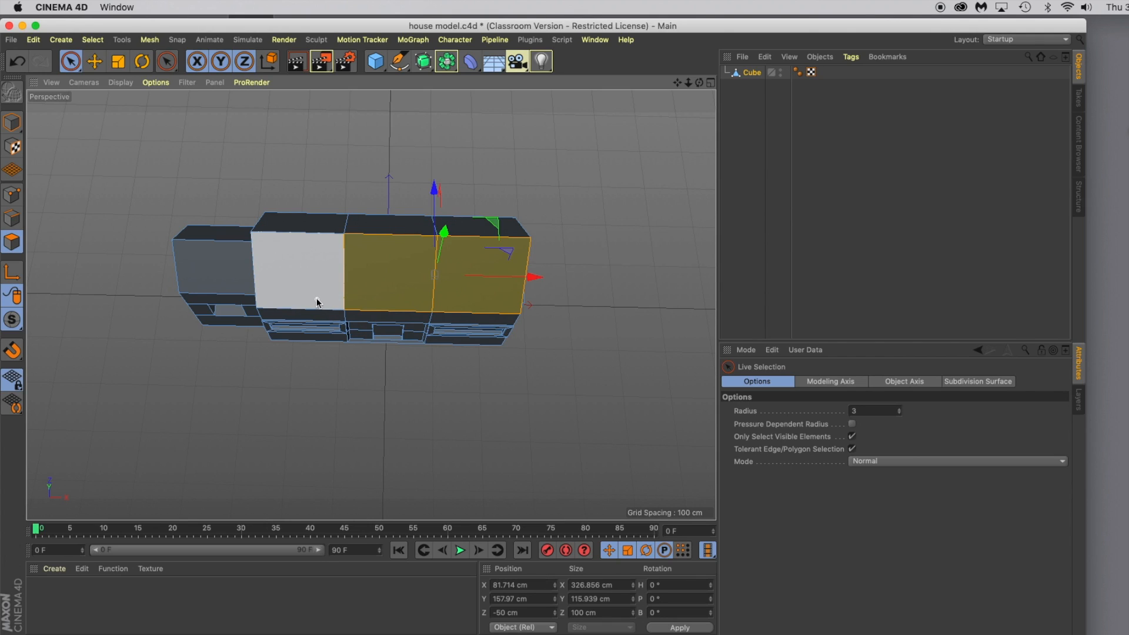
ctrl+click(383, 276)
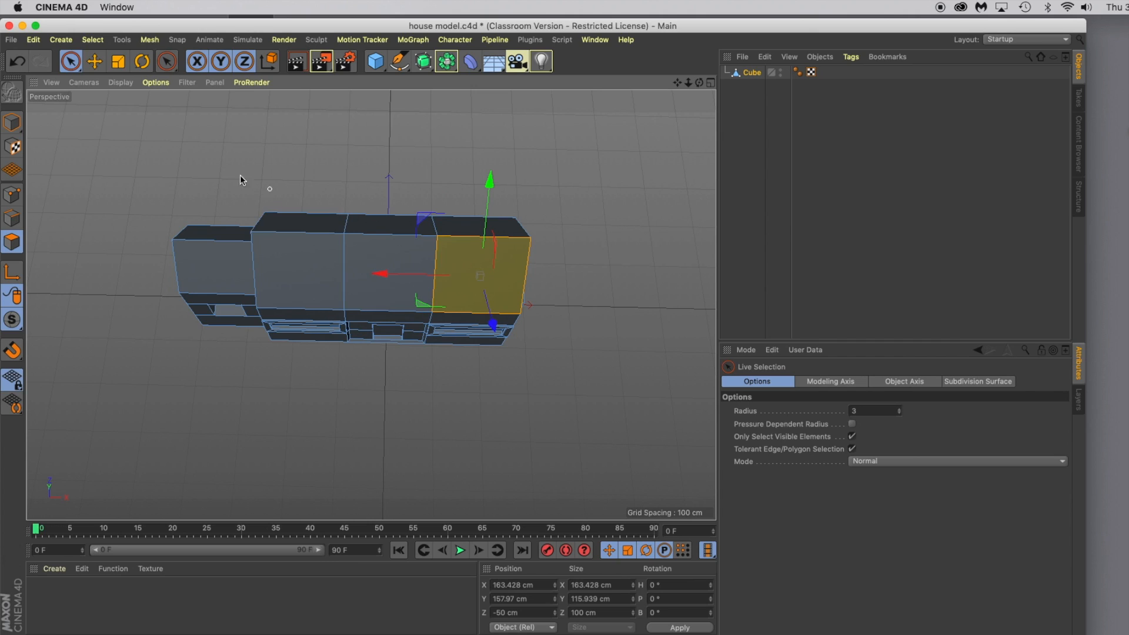
click(27, 63)
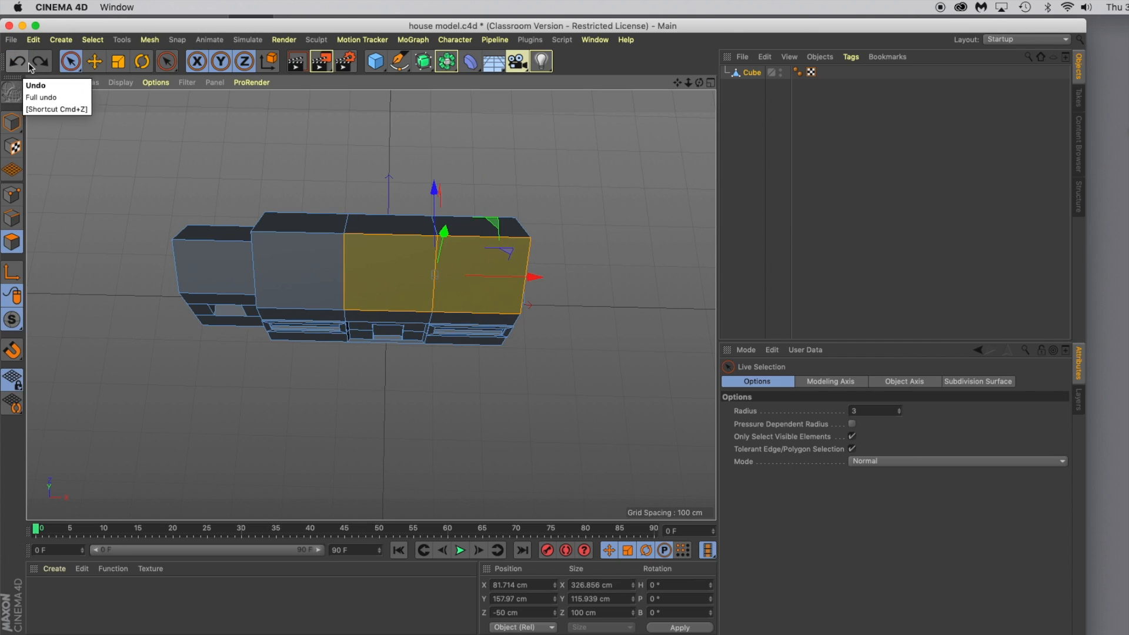
shift+click(294, 265)
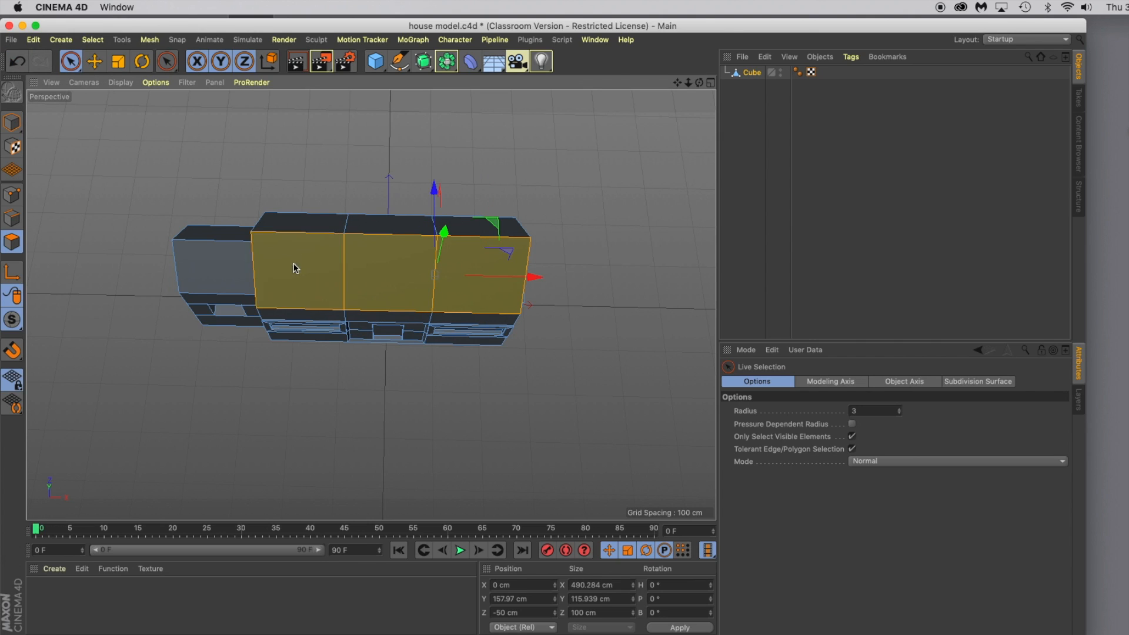
Add both roof polygons of the side extension and the three rear roof polygons of the main block to the selection
shift+click(221, 263)
shift+click(223, 233)
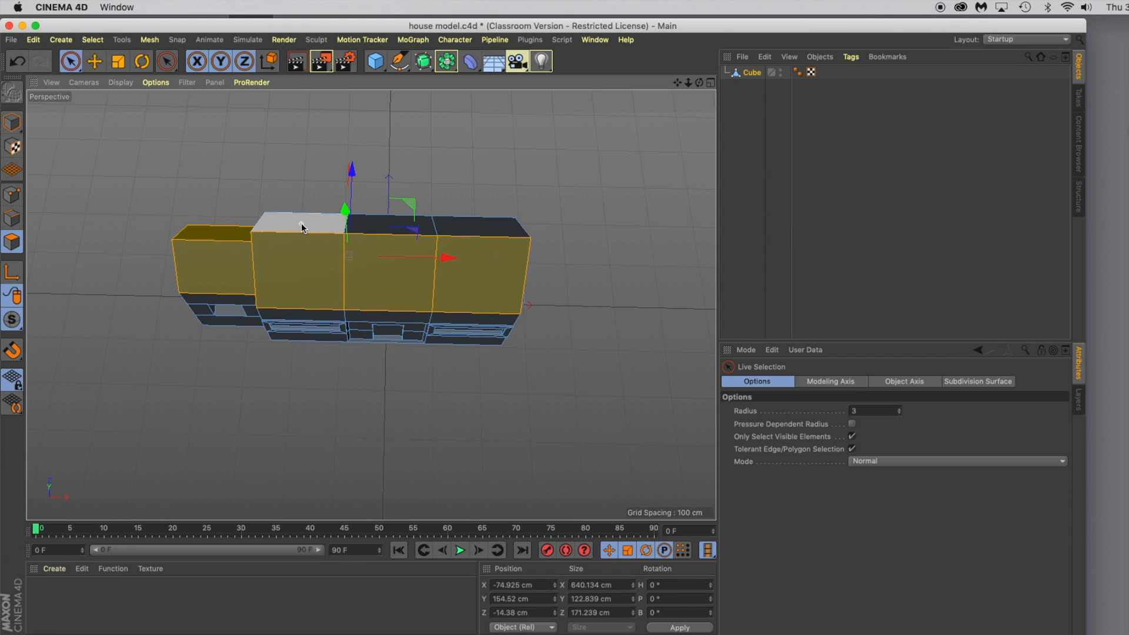
shift+click(302, 228)
shift+click(389, 226)
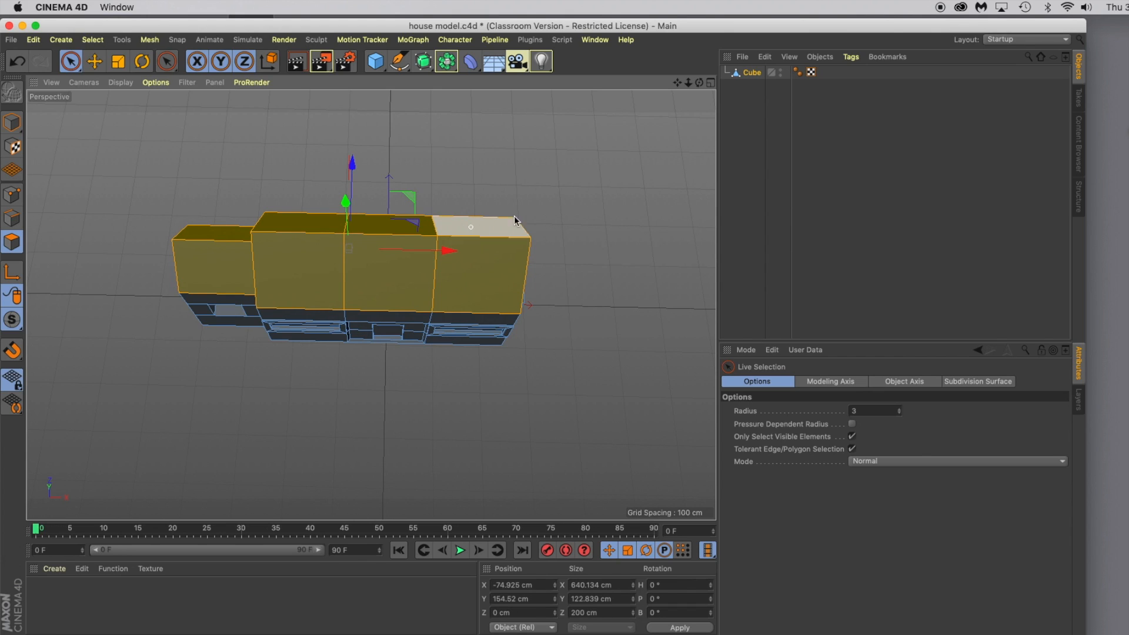
shift+click(481, 230)
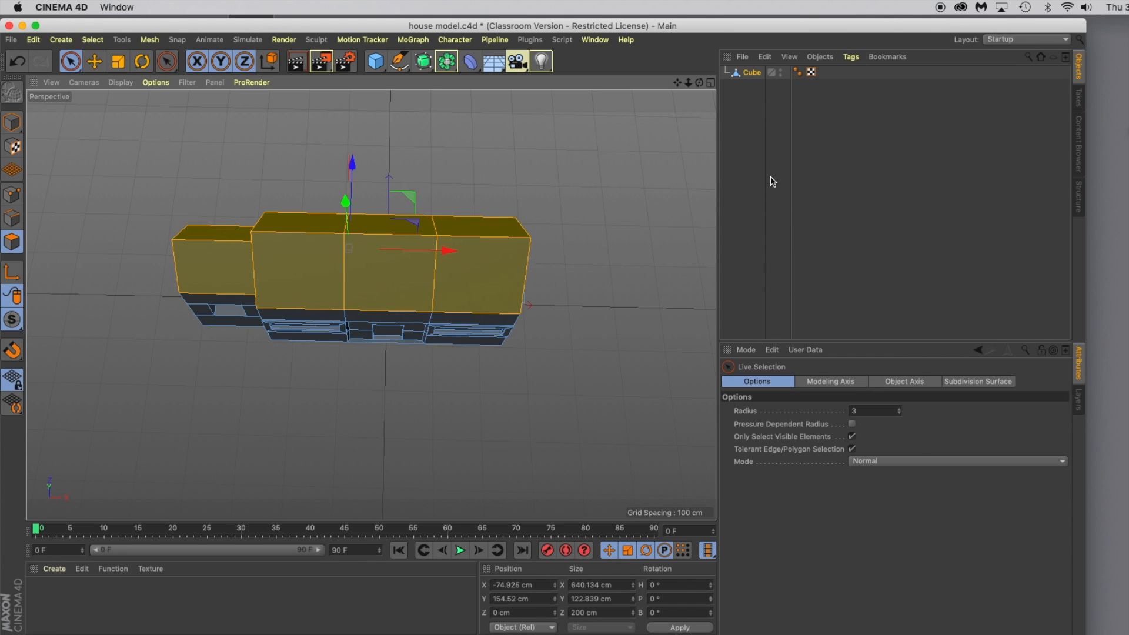
Create a new material and try a green hue of 140° for its color in the Material Editor
double_click(47, 604)
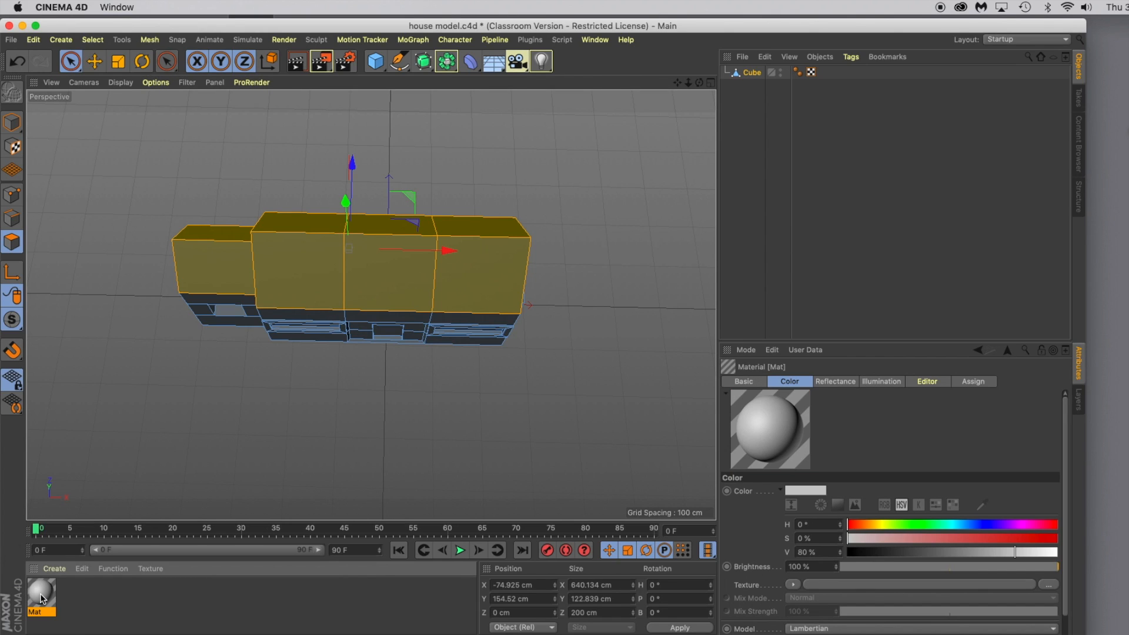
double_click(42, 599)
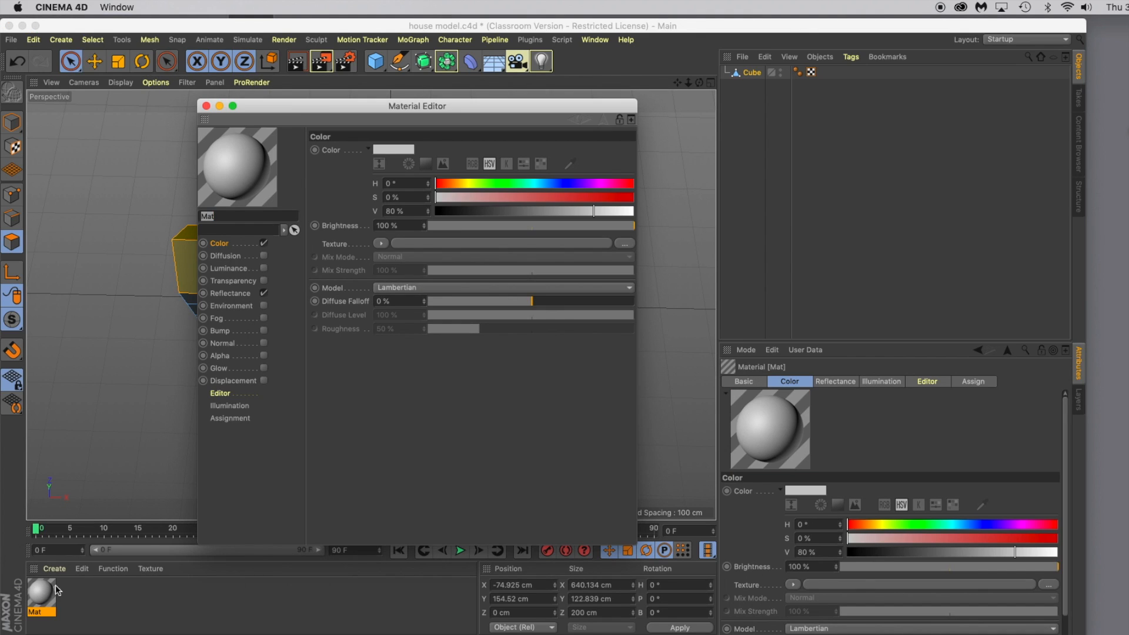
click(512, 184)
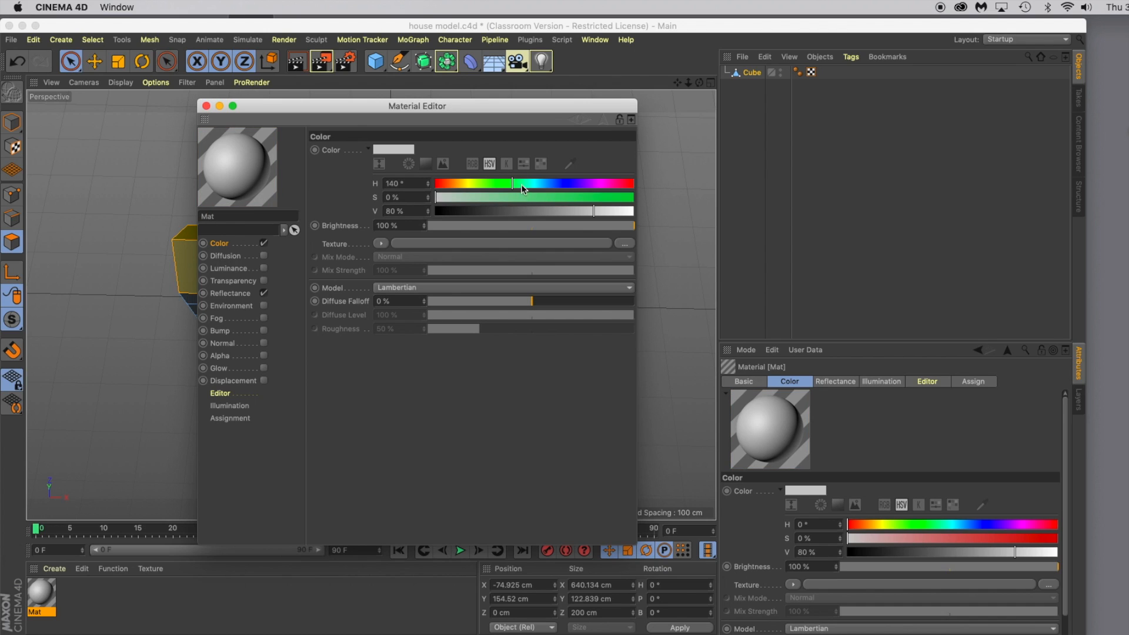
click(206, 106)
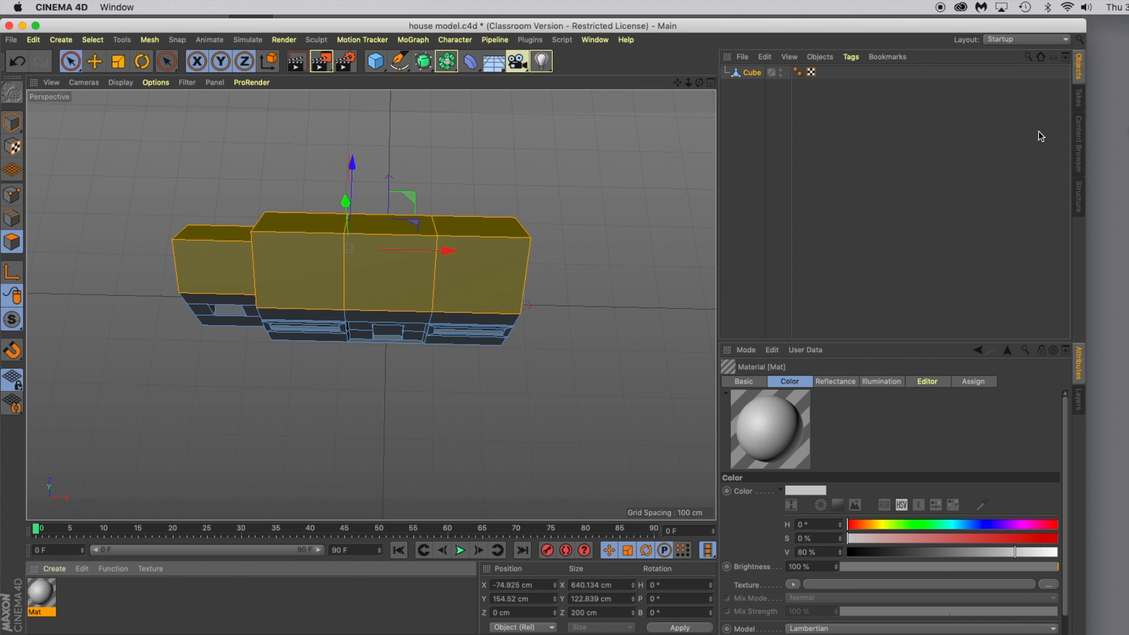
Open the Materials folder of the Visualize presets in the Content Browser
click(1079, 141)
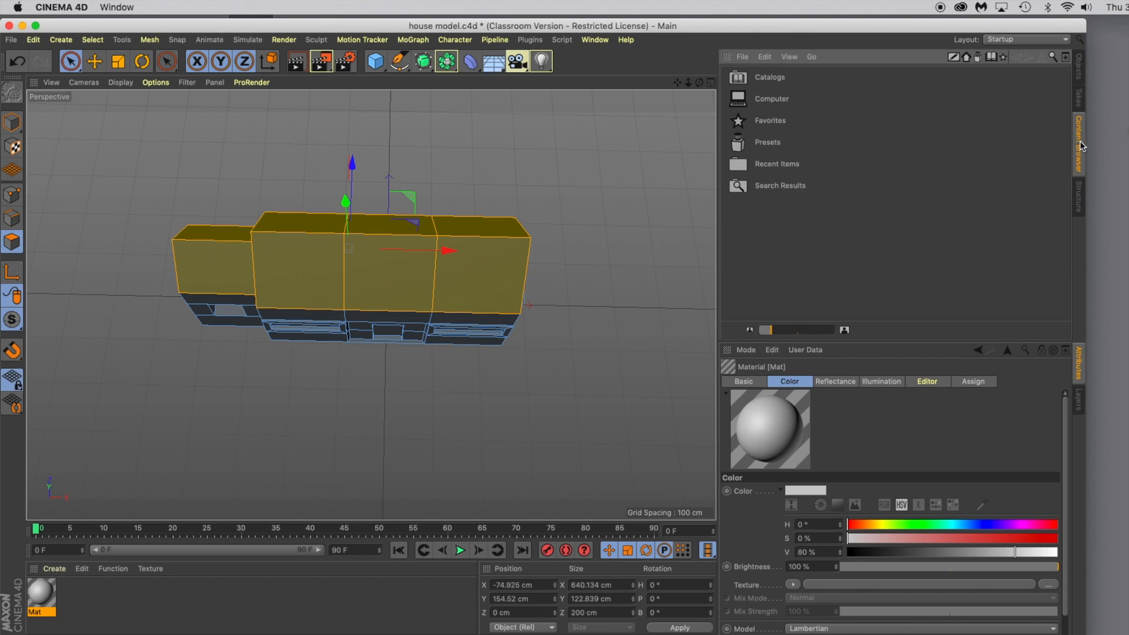
double_click(765, 145)
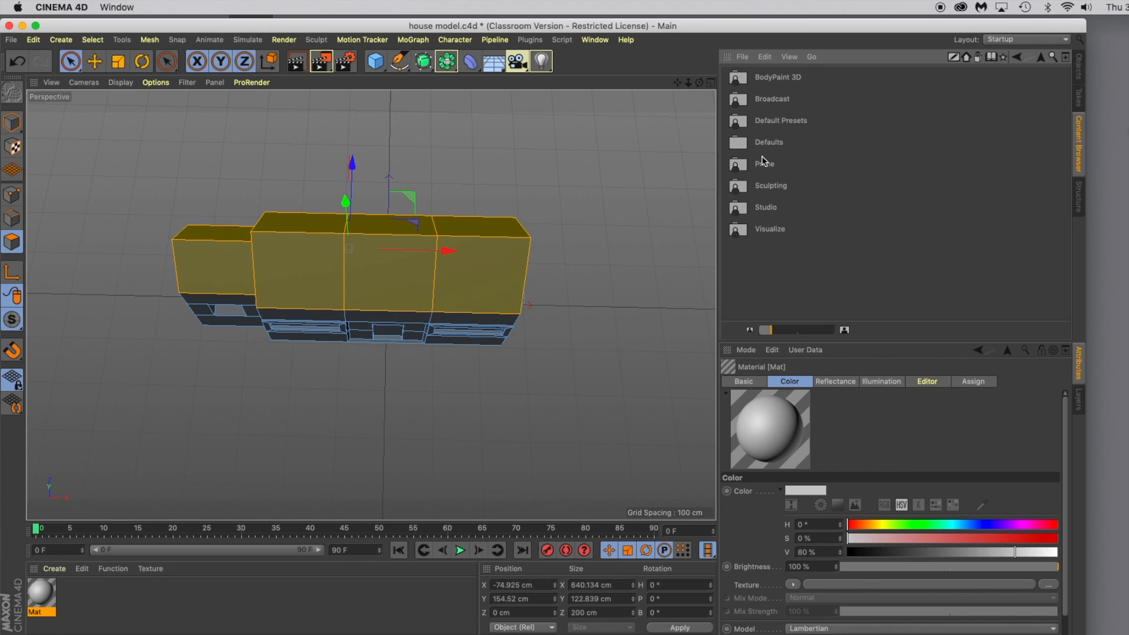
click(767, 232)
key(BackSpace)
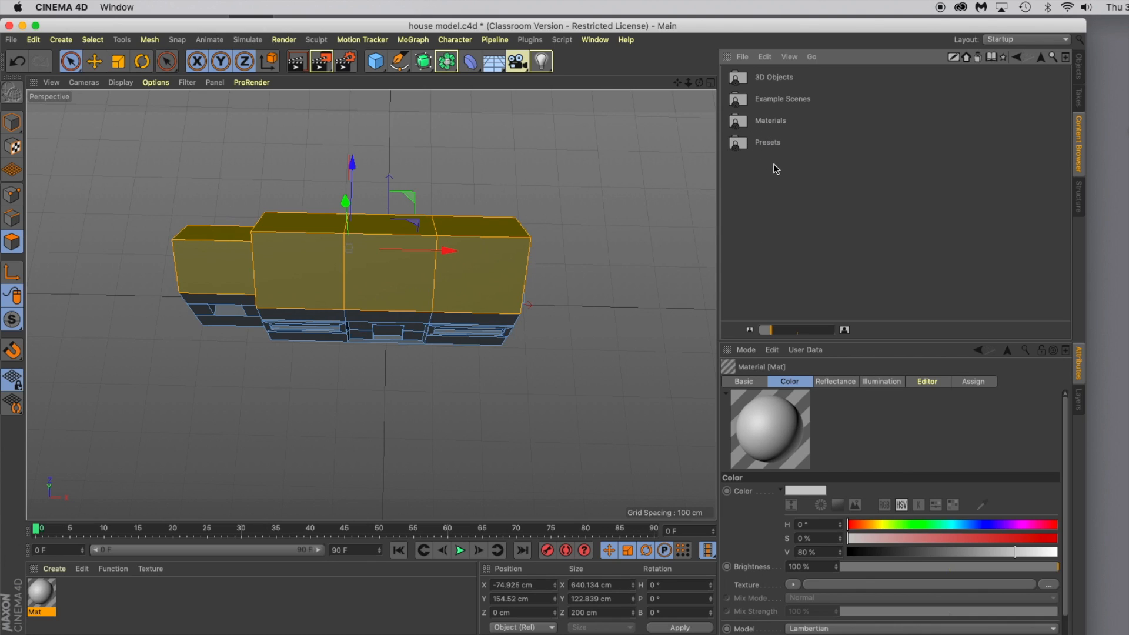
double_click(765, 121)
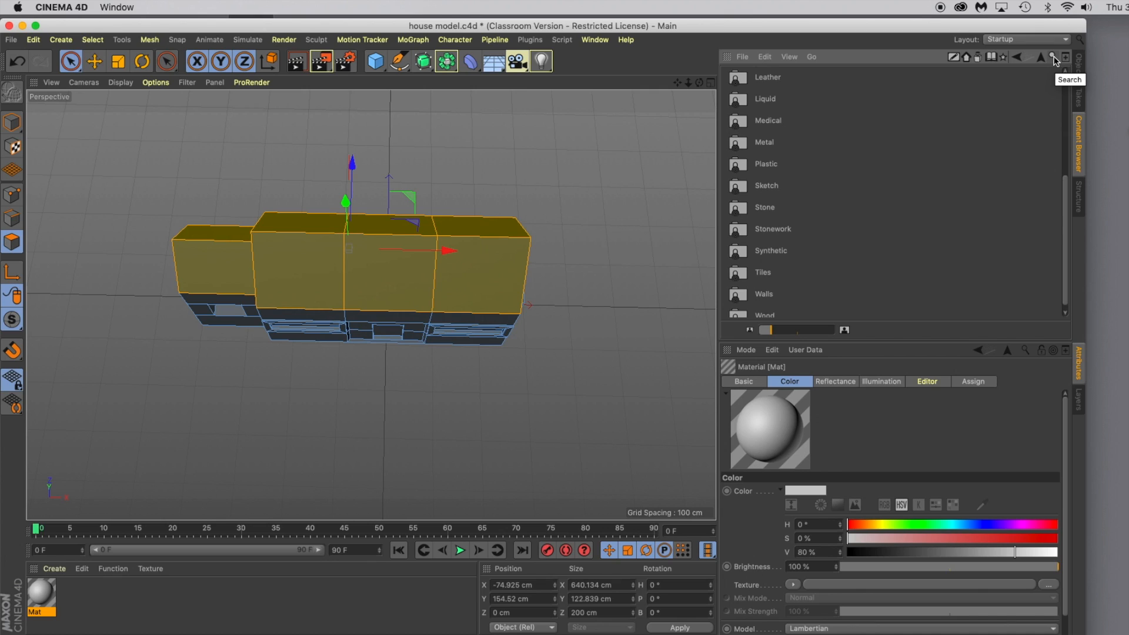
Look through the preset material categories for one suited to the house roof
scroll(785, 194, up, 3)
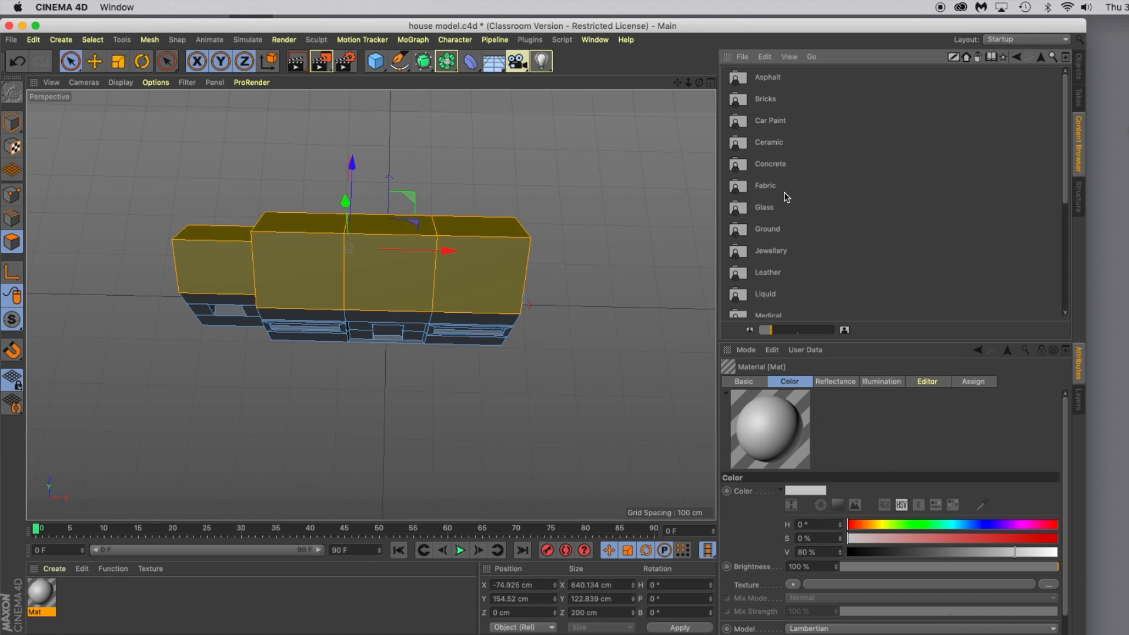
scroll(787, 197, down, 1)
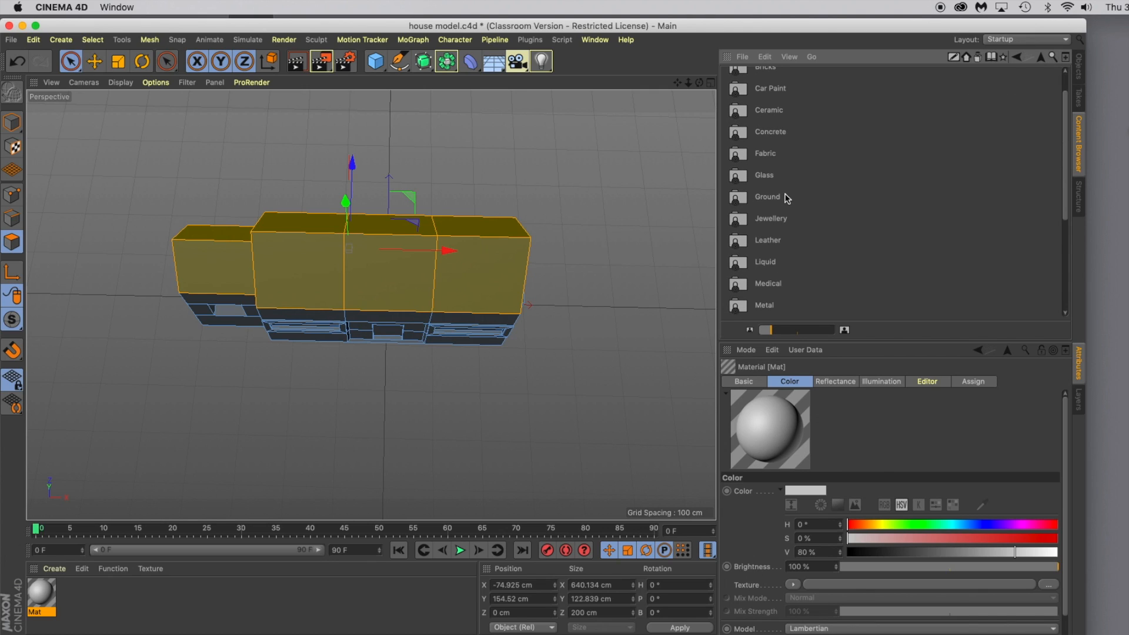
scroll(787, 198, down, 1)
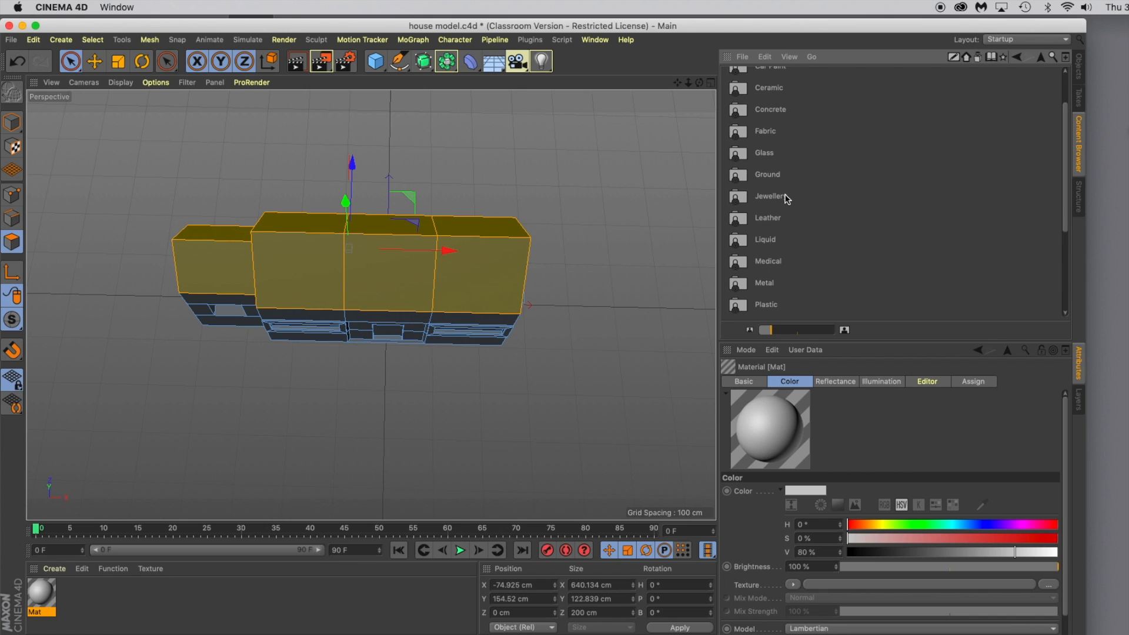
scroll(786, 198, up, 1)
scroll(787, 199, up, 2)
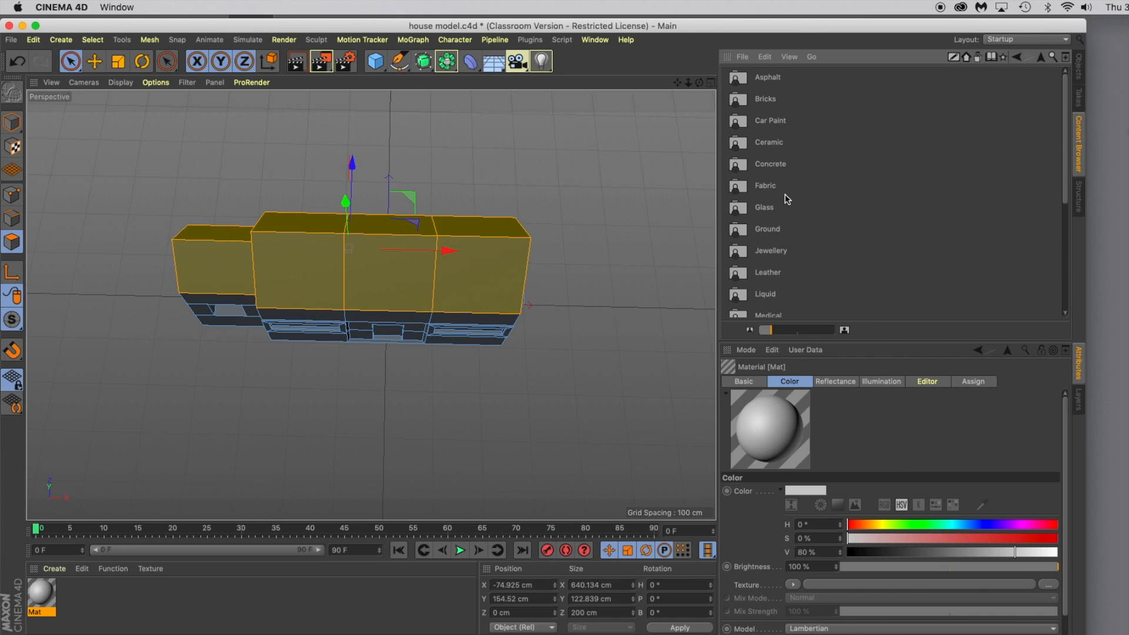
scroll(785, 191, down, 1)
scroll(786, 195, down, 2)
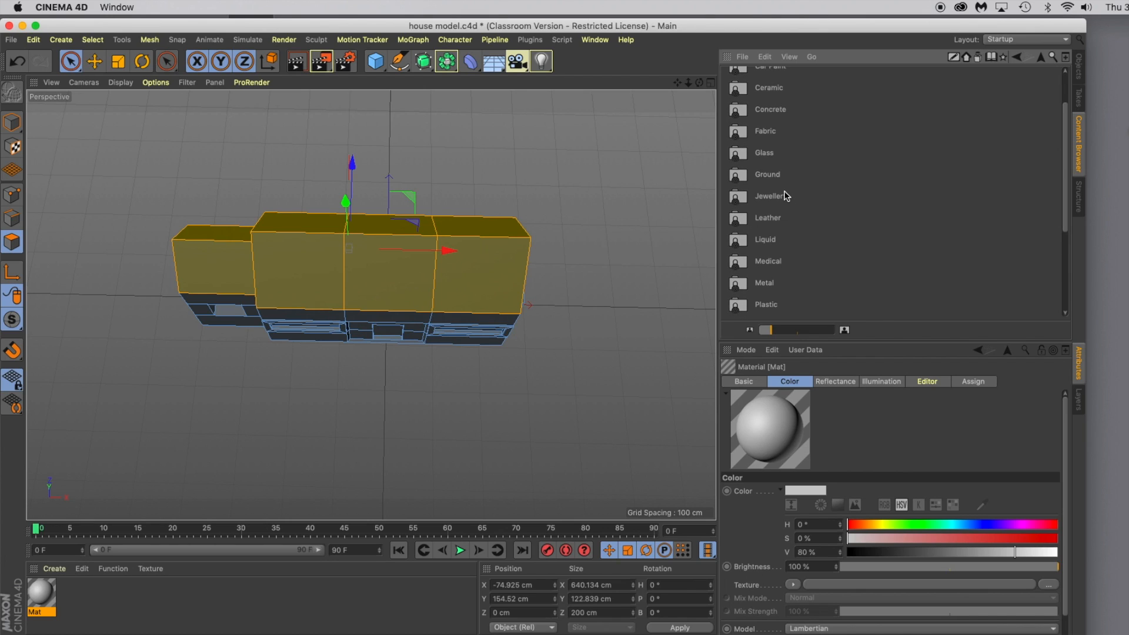
scroll(787, 196, down, 2)
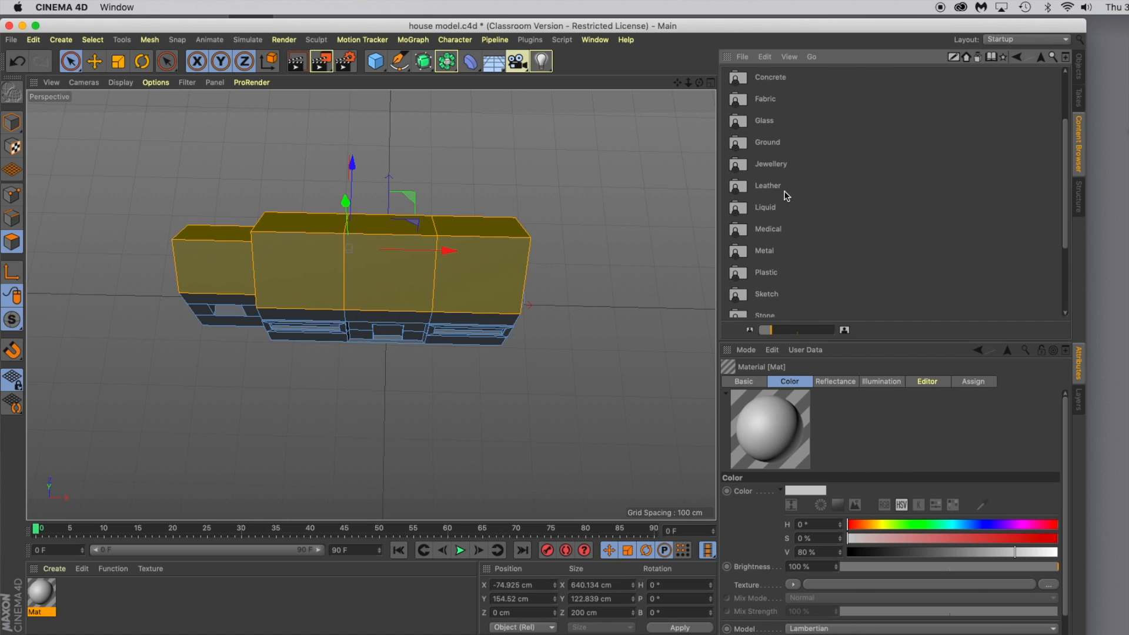
scroll(787, 196, down, 5)
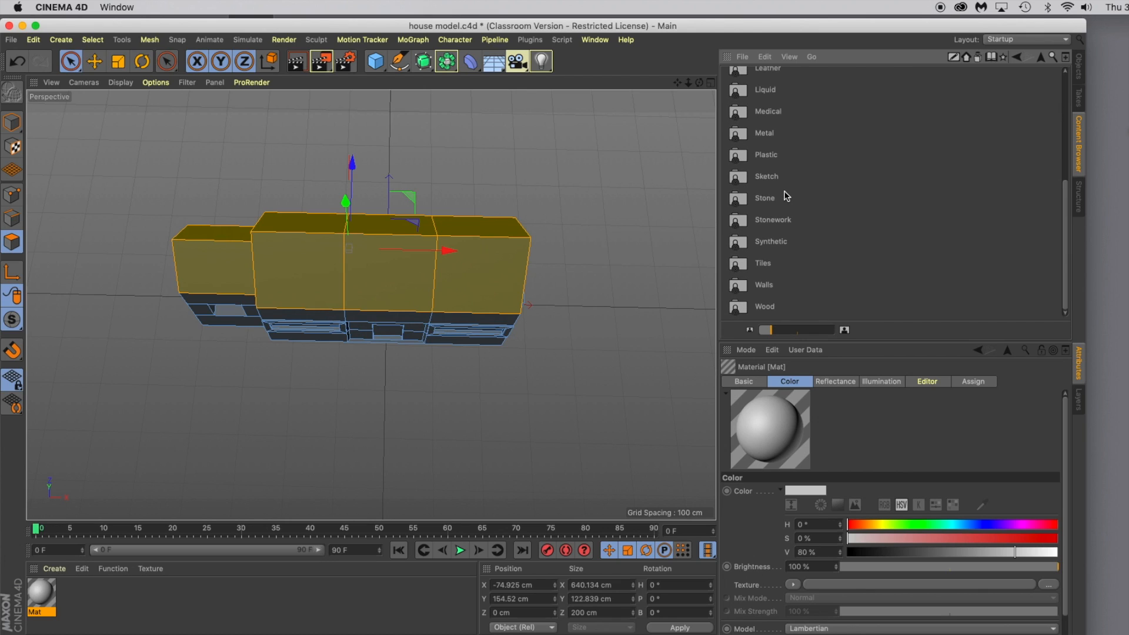
Apply the Roof 03 material from the Roof Tiles folder of the Tiles category to the selected roof polygons
double_click(767, 264)
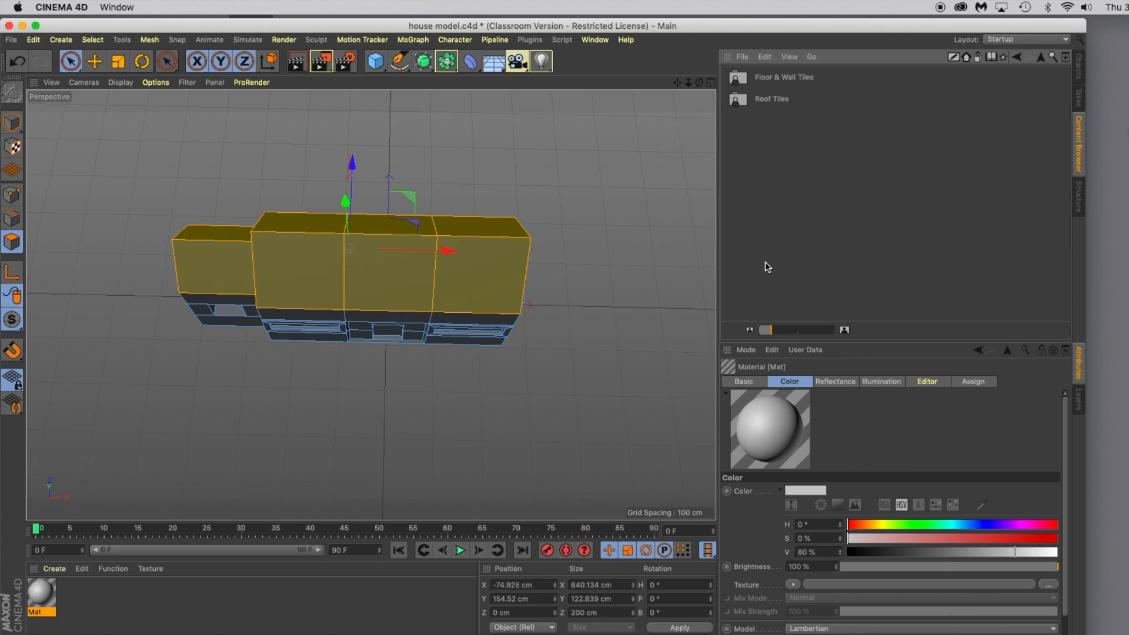
double_click(765, 101)
scroll(794, 197, down, 3)
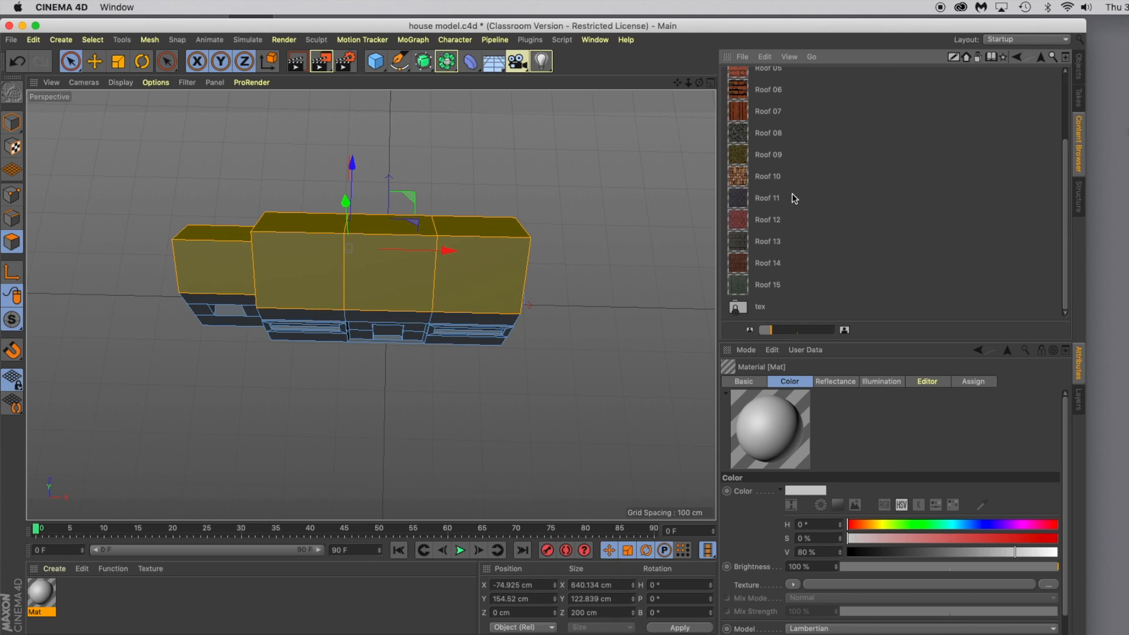
scroll(794, 192, up, 3)
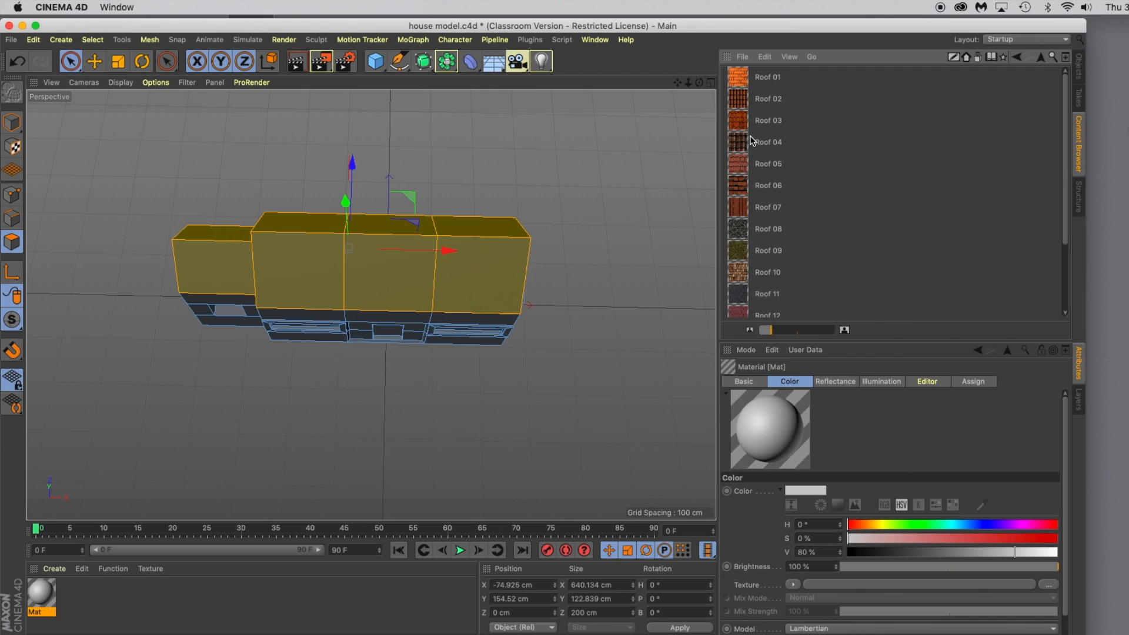
drag(750, 136, 729, 152)
drag(739, 124, 427, 278)
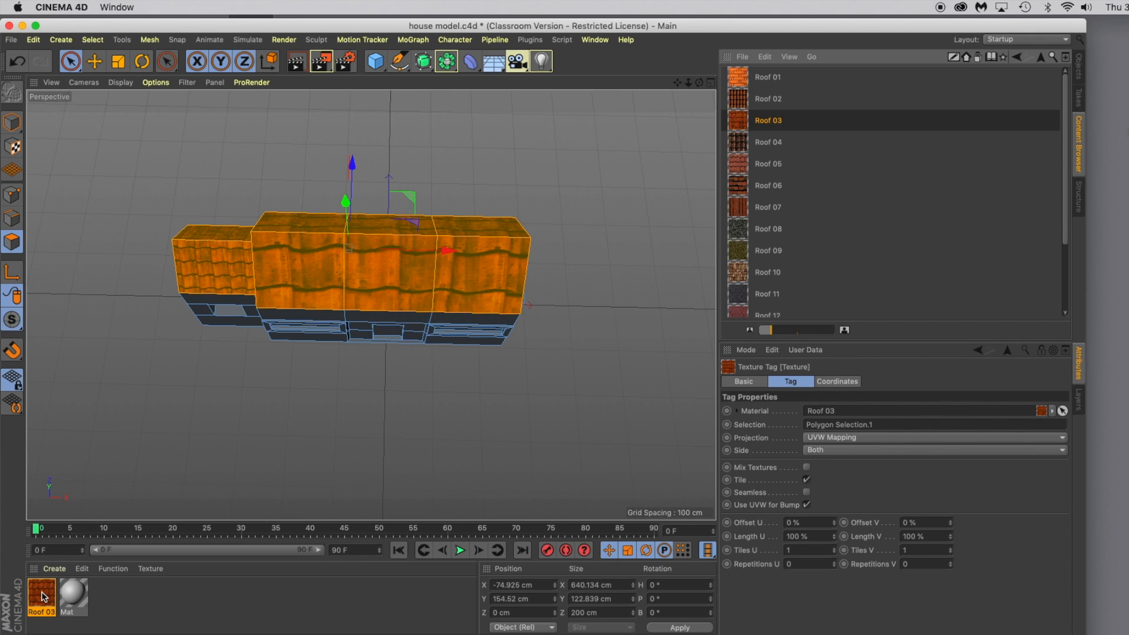
drag(42, 595, 367, 255)
Set the roof texture's projection to Flat and its Length U and Length V to 40%
click(827, 437)
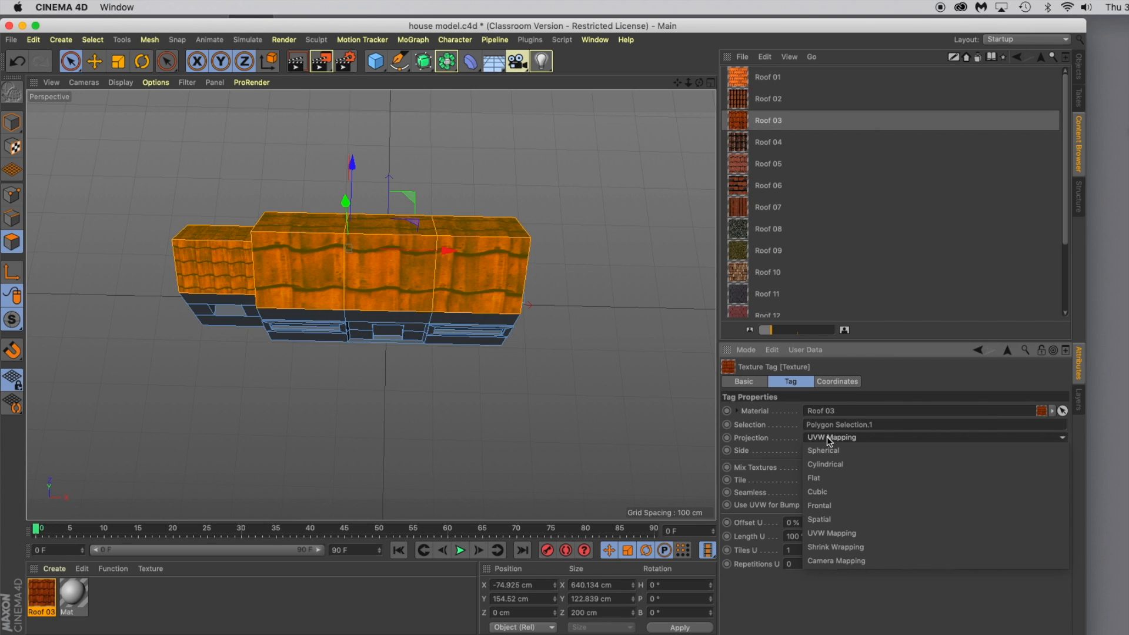
click(827, 478)
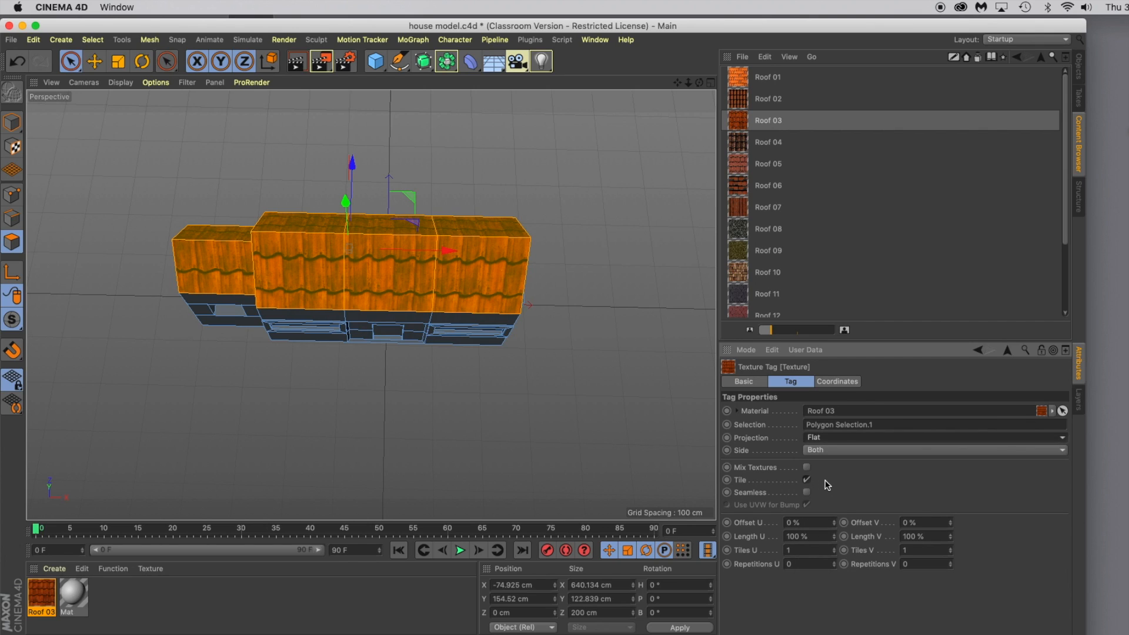
drag(836, 541, 876, 540)
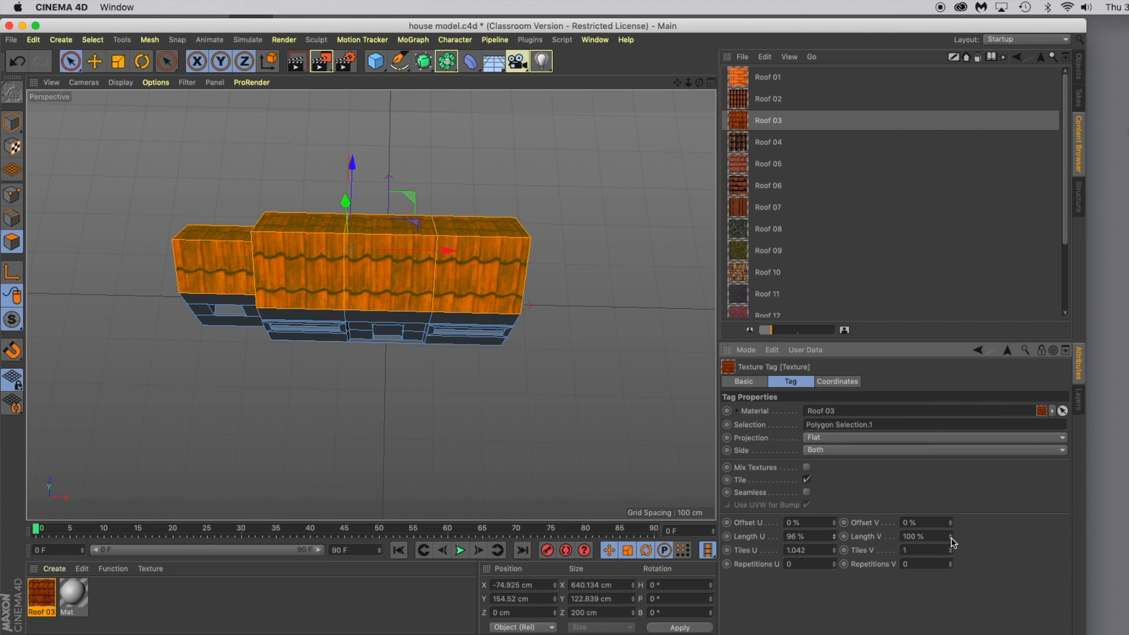
drag(953, 542, 953, 540)
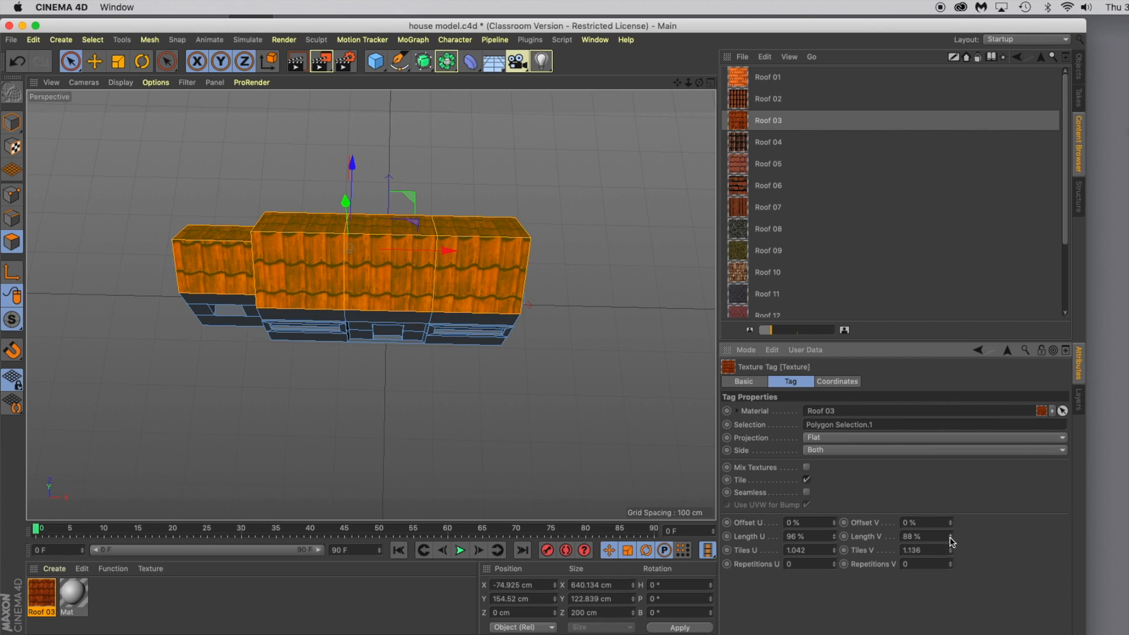
double_click(907, 536)
text(40)
click(785, 536)
text(40)
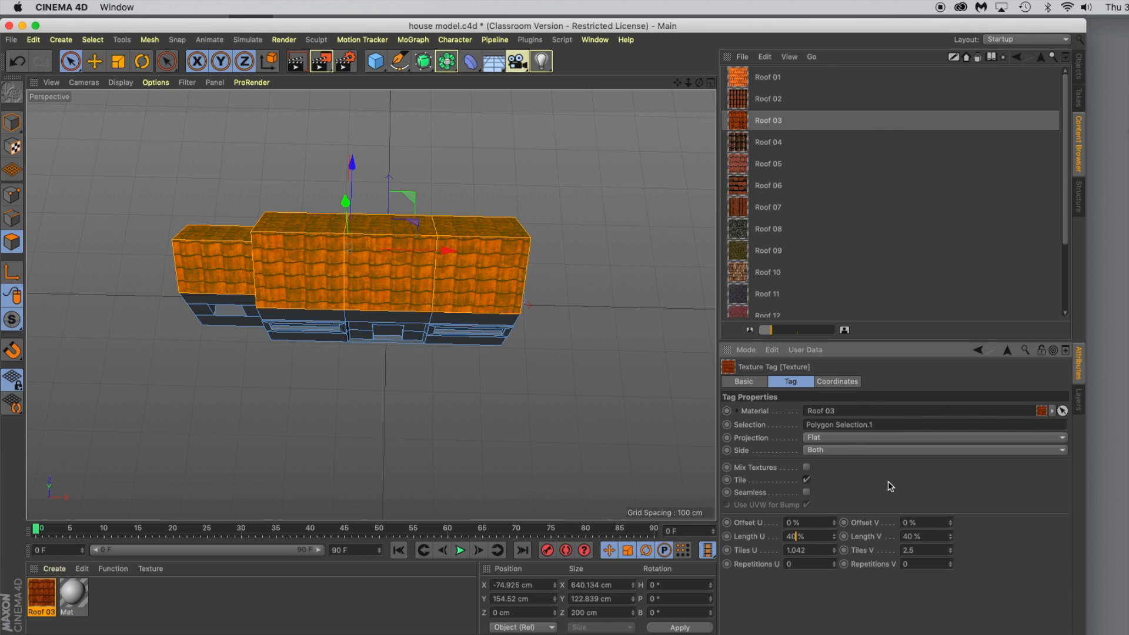
key(Return)
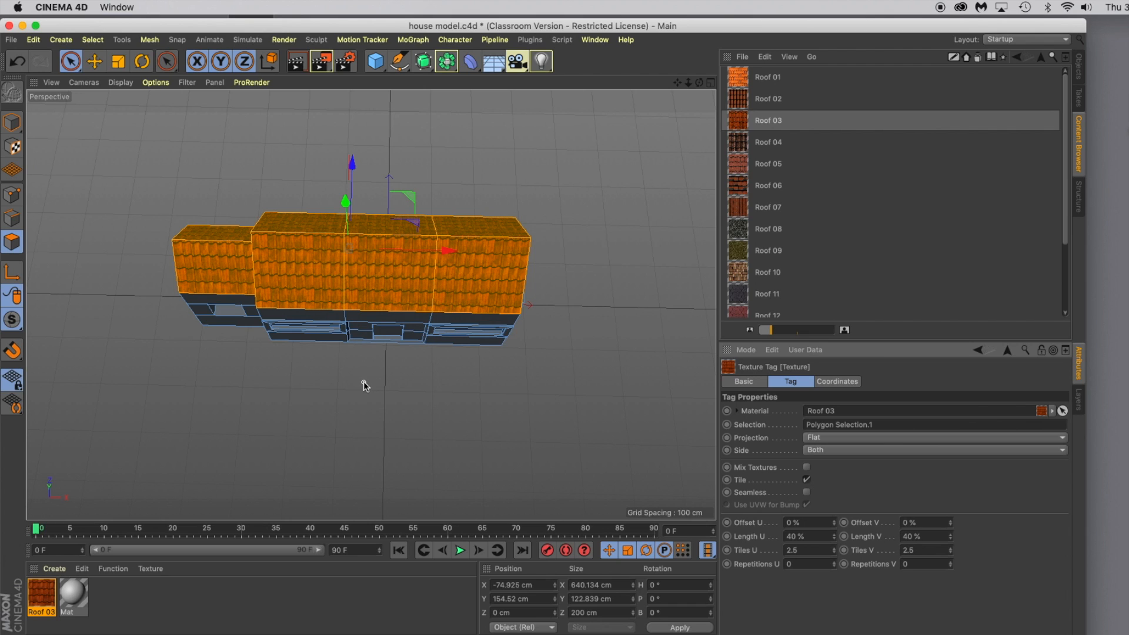
alt+drag(363, 386, 369, 330)
alt+drag(423, 423, 427, 385)
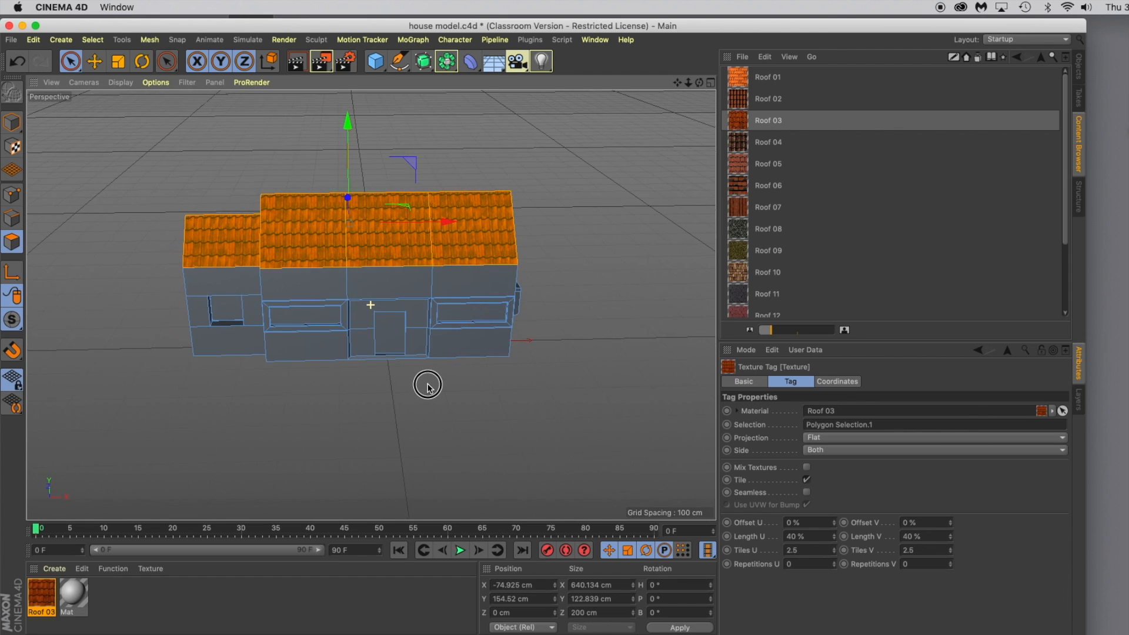
Render the view to preview the roof tiles, and clear the roof polygon selection
click(296, 61)
click(316, 227)
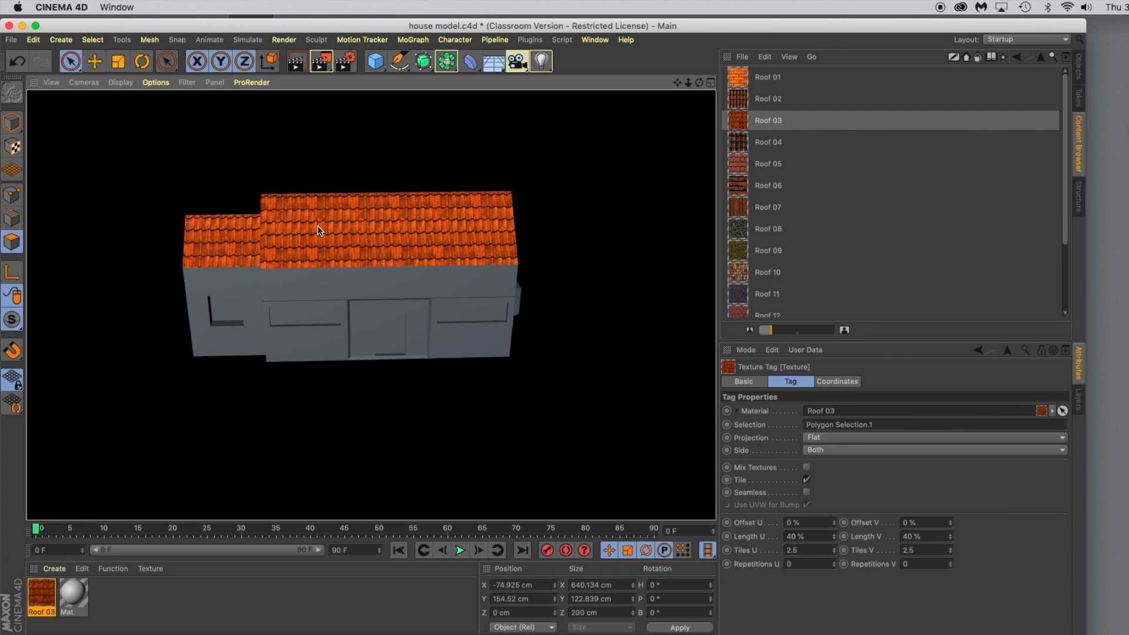
click(364, 147)
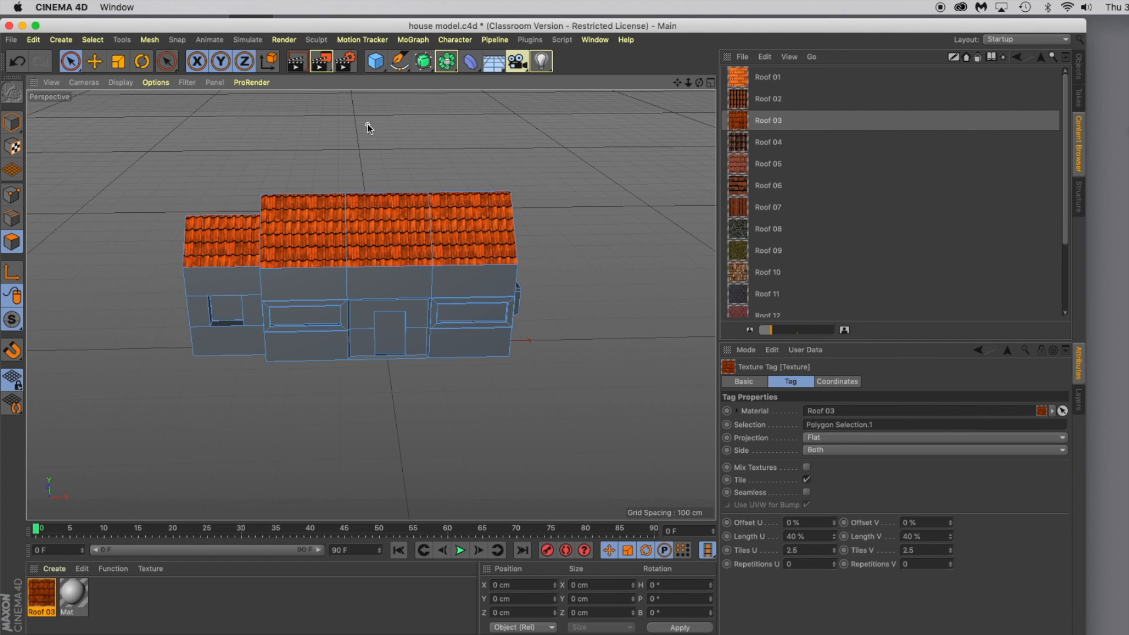
Add a Physical Sky to the scene and render the view to check the house's lighting
drag(494, 62, 641, 79)
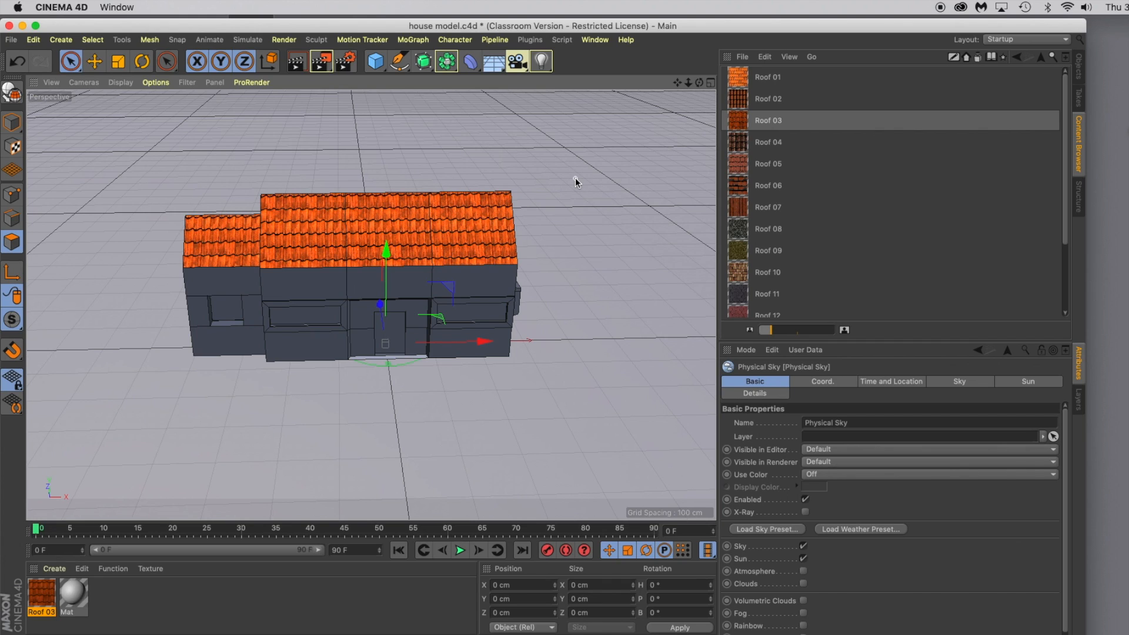
click(298, 61)
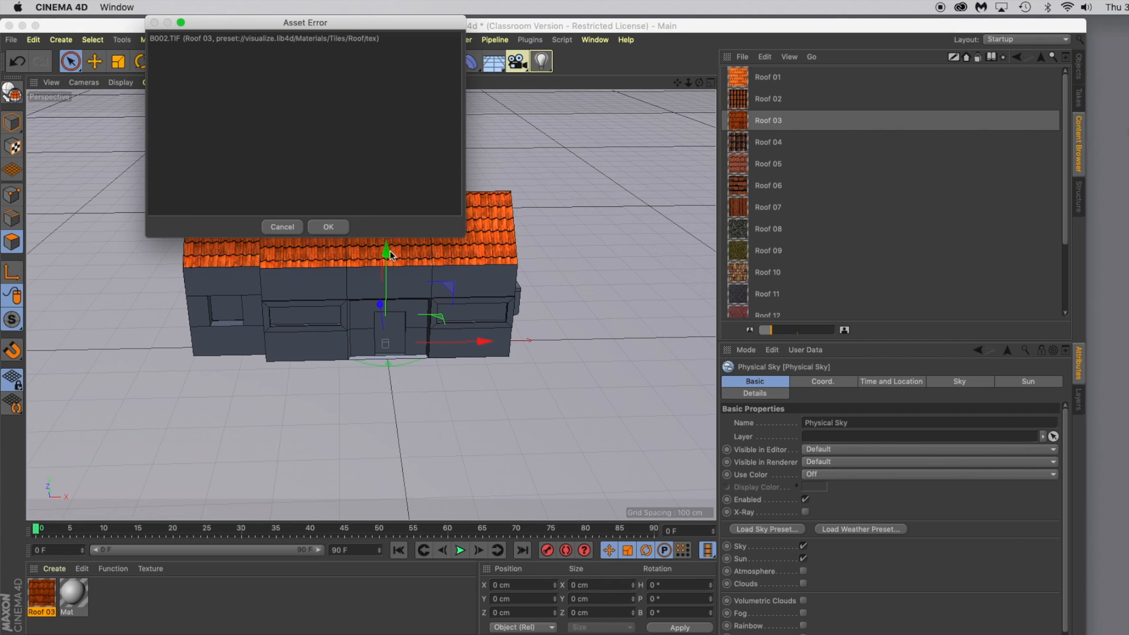
click(325, 228)
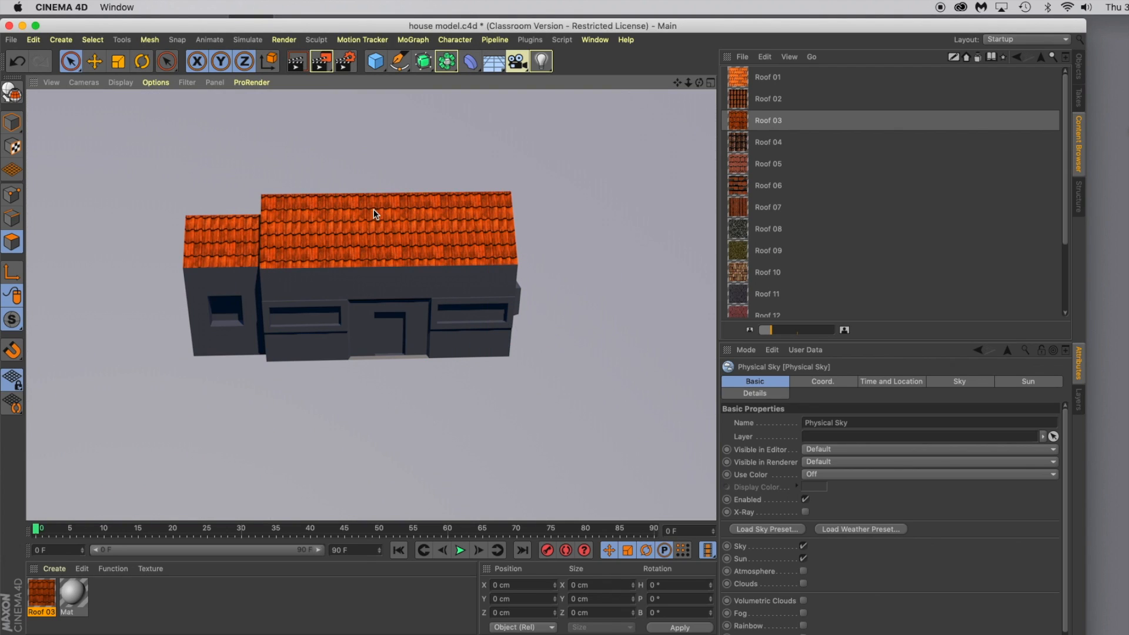
click(361, 397)
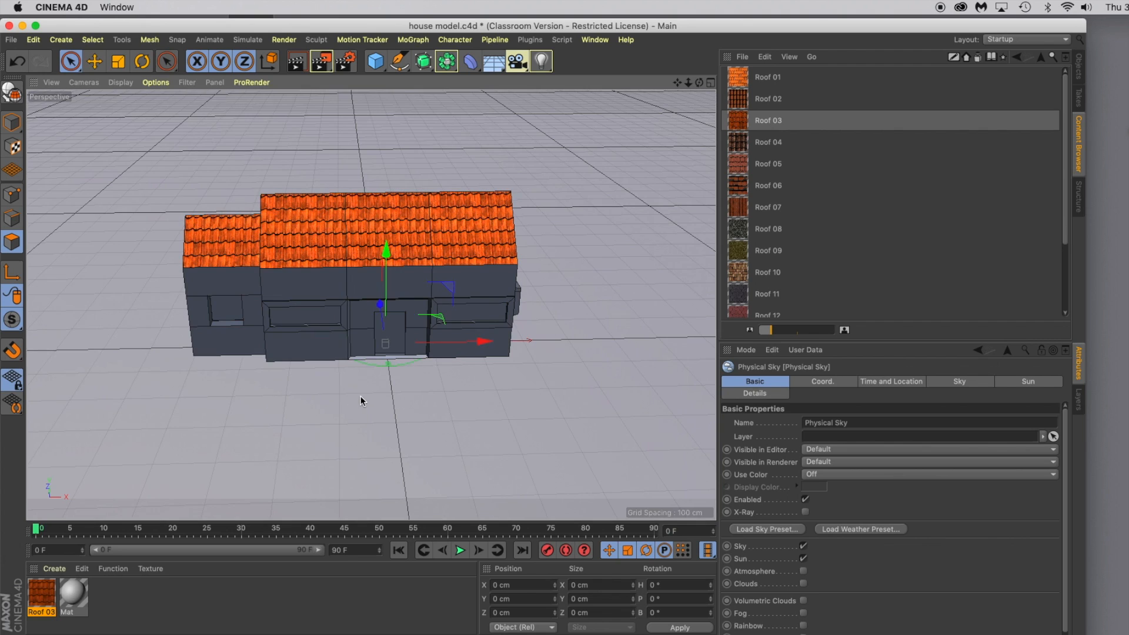
alt+drag(371, 413, 365, 387)
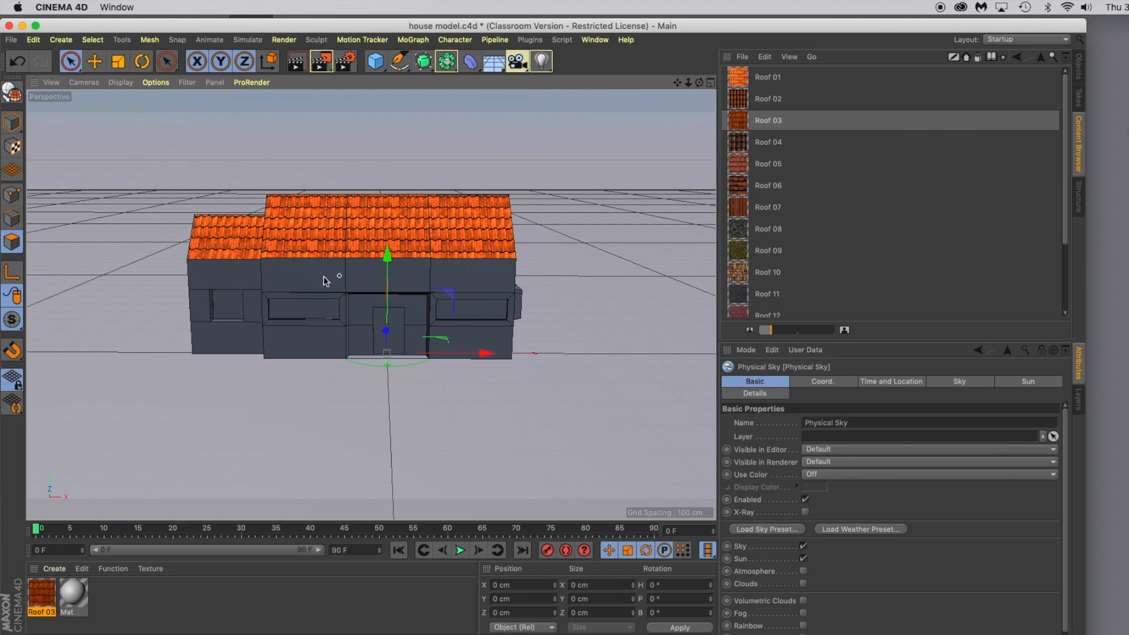
Make the Cube house object active again instead of the Physical Sky and return to the preset materials
click(1079, 64)
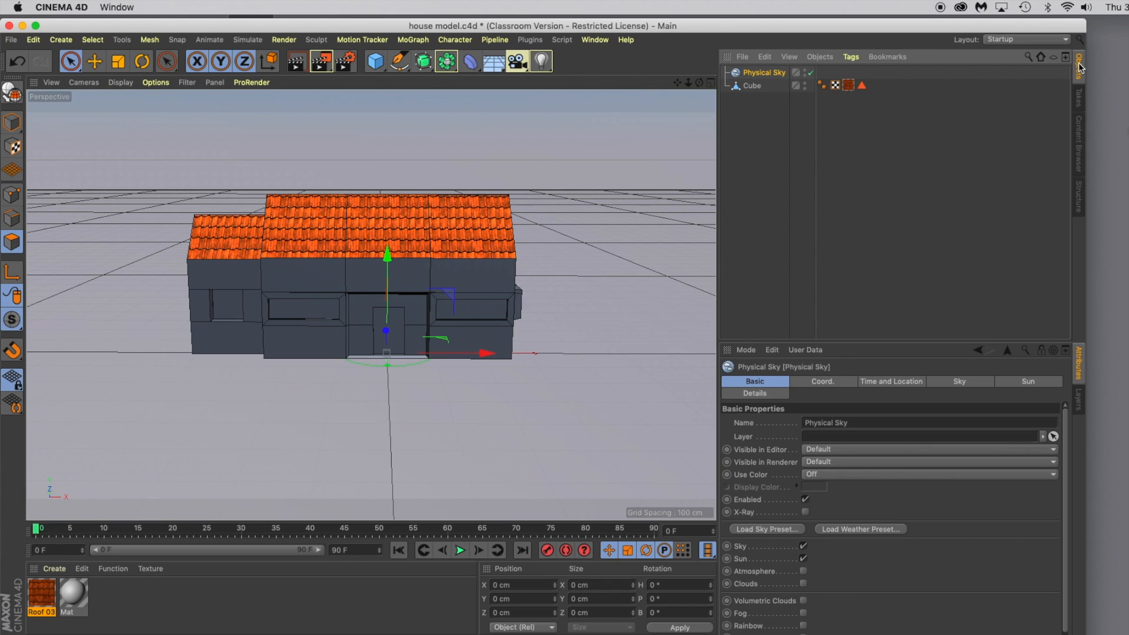
click(757, 89)
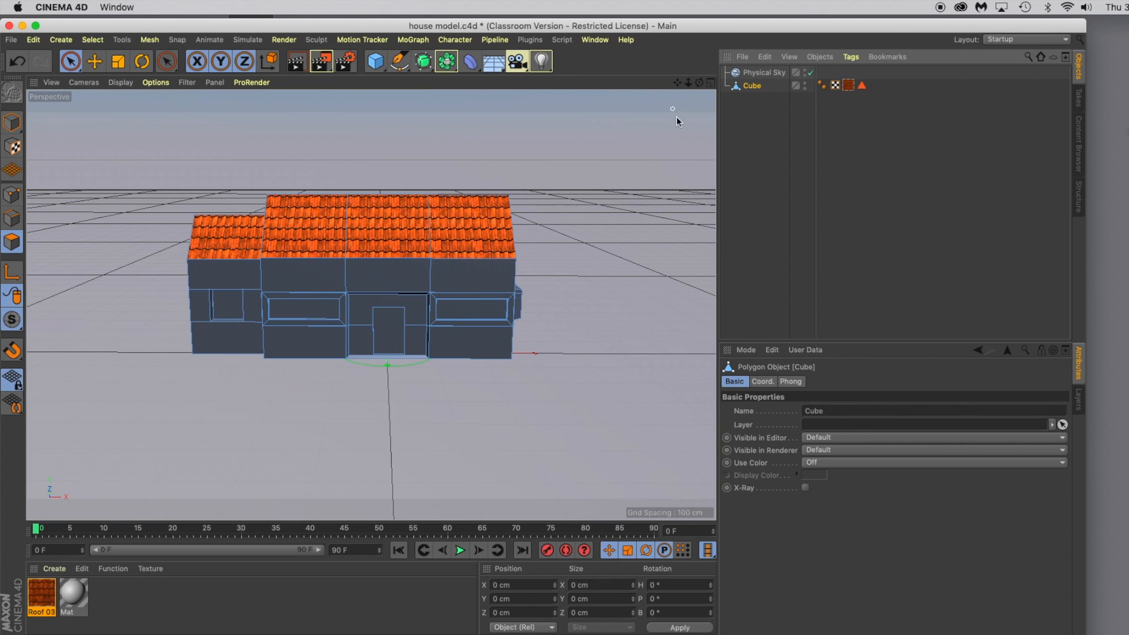
click(760, 72)
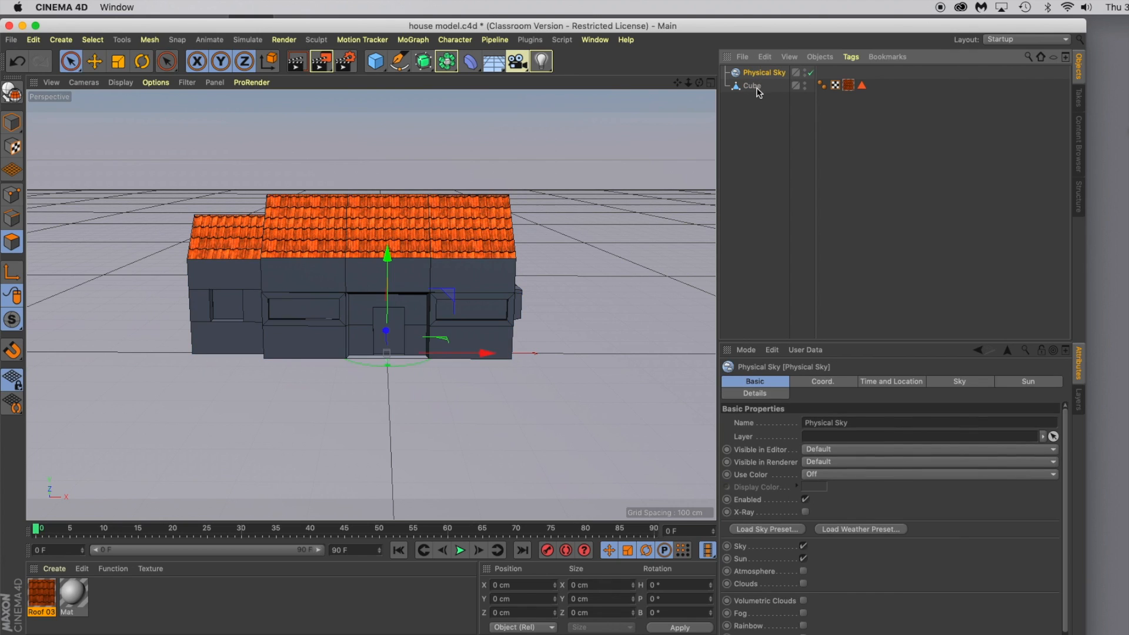
click(754, 87)
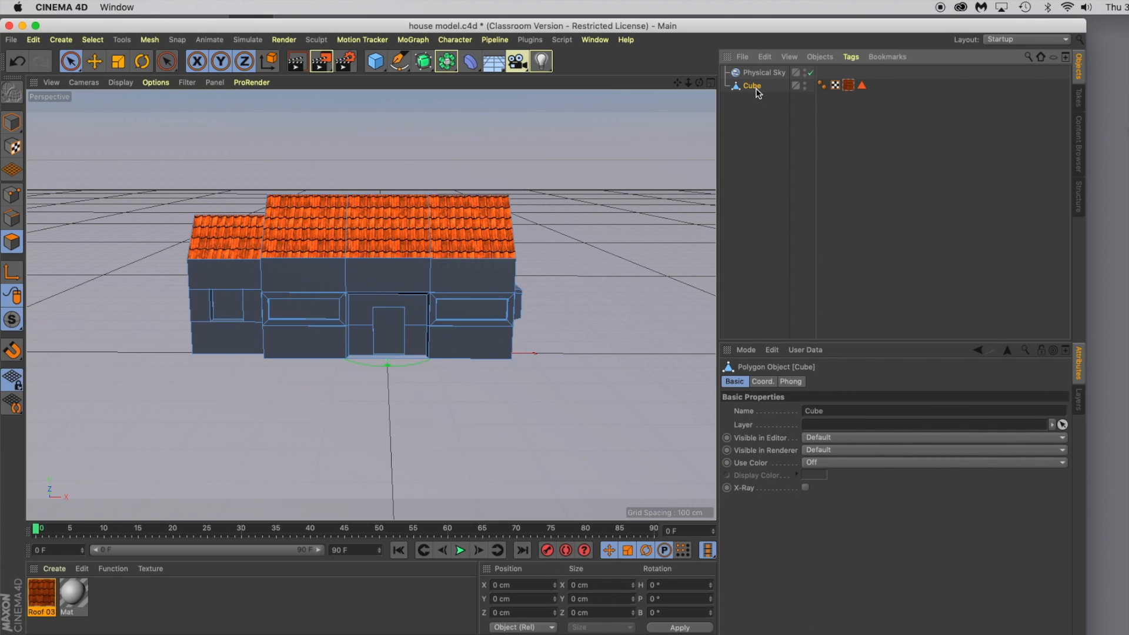
click(1080, 138)
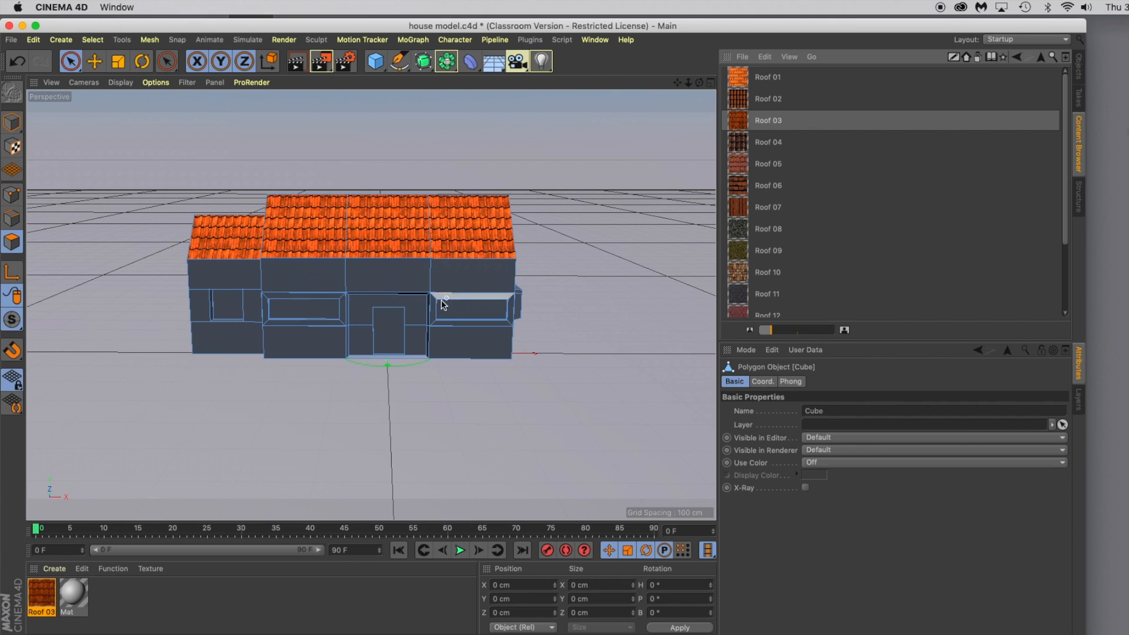
Select the glass pane polygons of the three front windows, the end window and the rear window
click(486, 315)
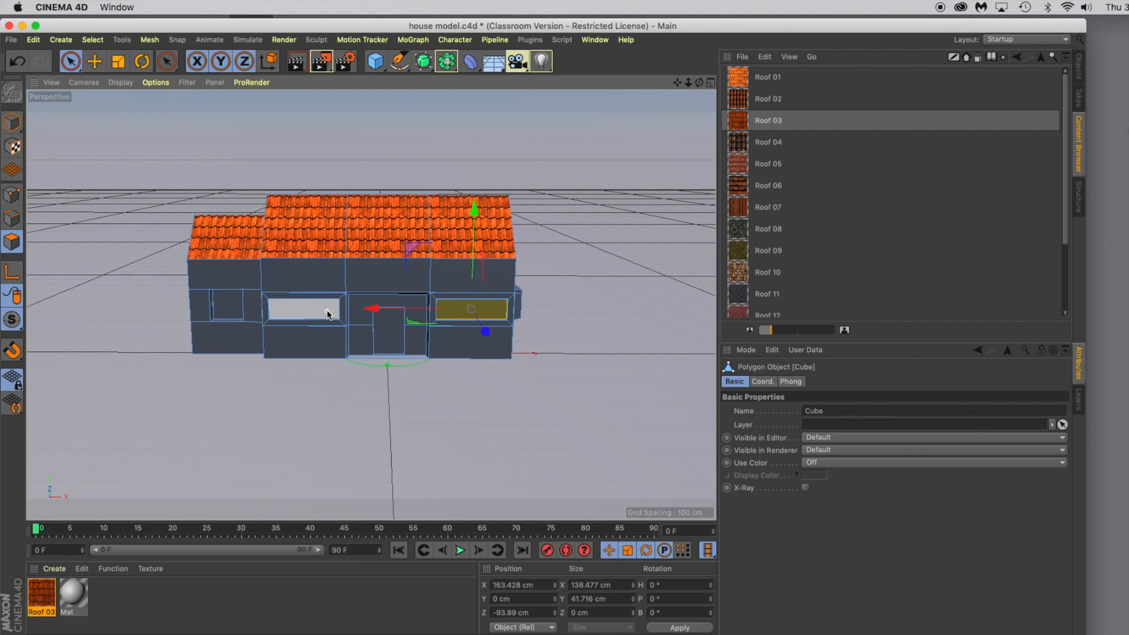
shift+click(285, 309)
shift+click(231, 312)
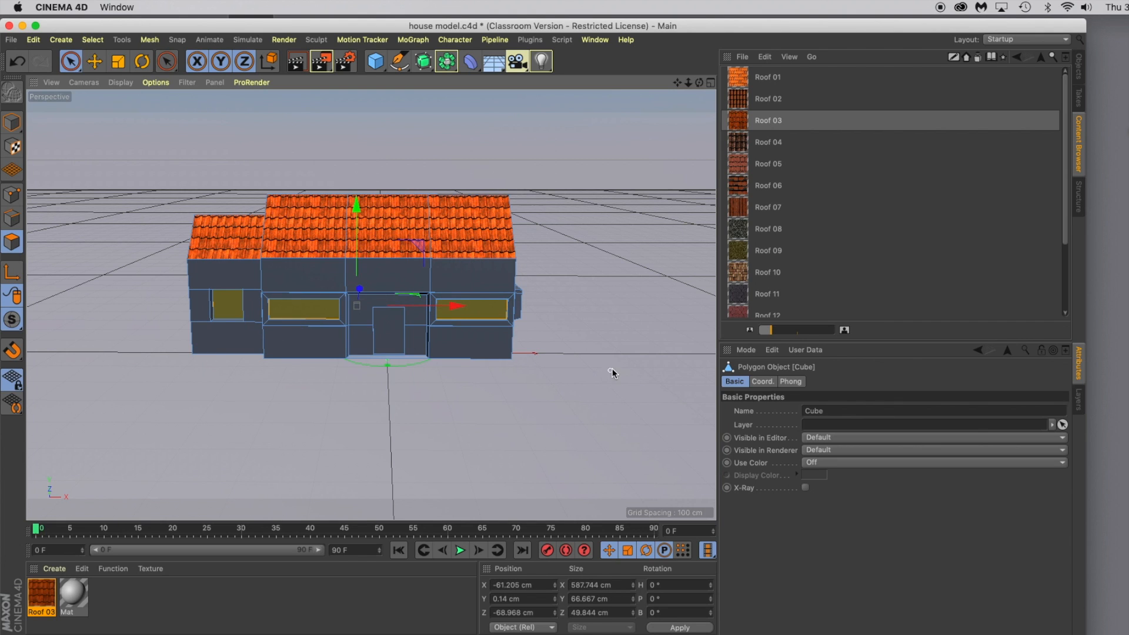
alt+drag(620, 368, 417, 346)
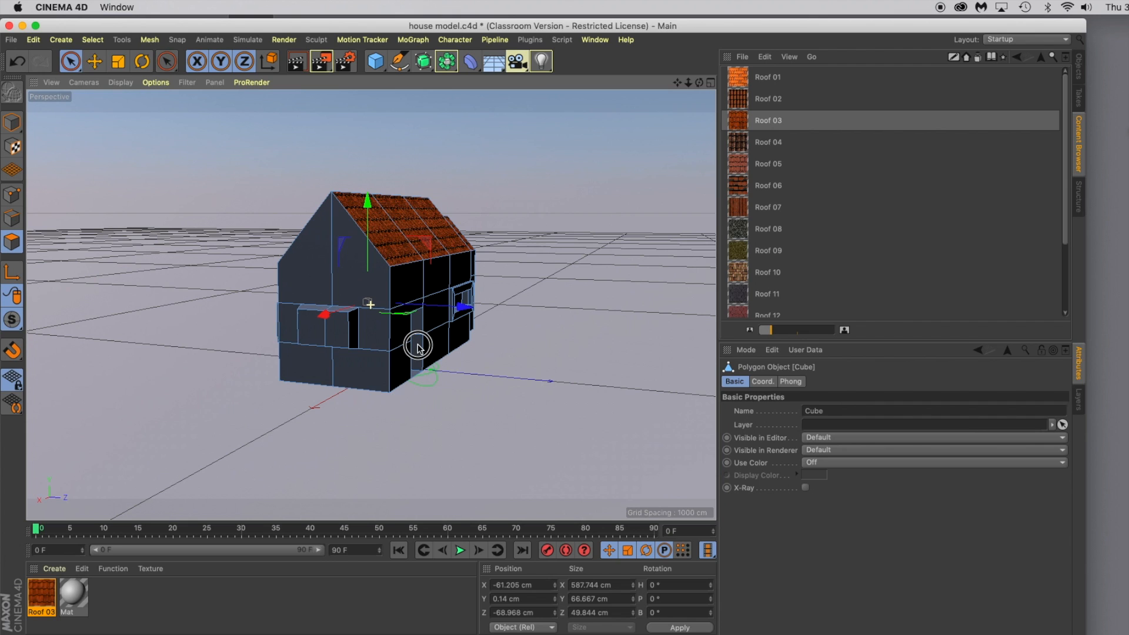
shift+click(315, 330)
alt+drag(609, 369, 506, 370)
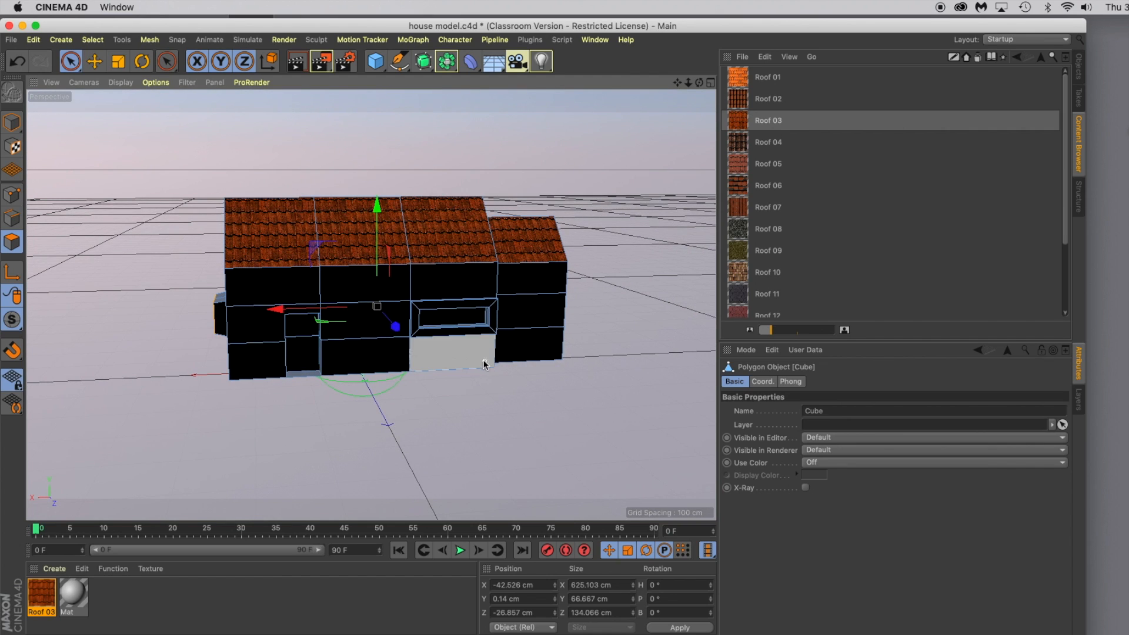
shift+click(460, 322)
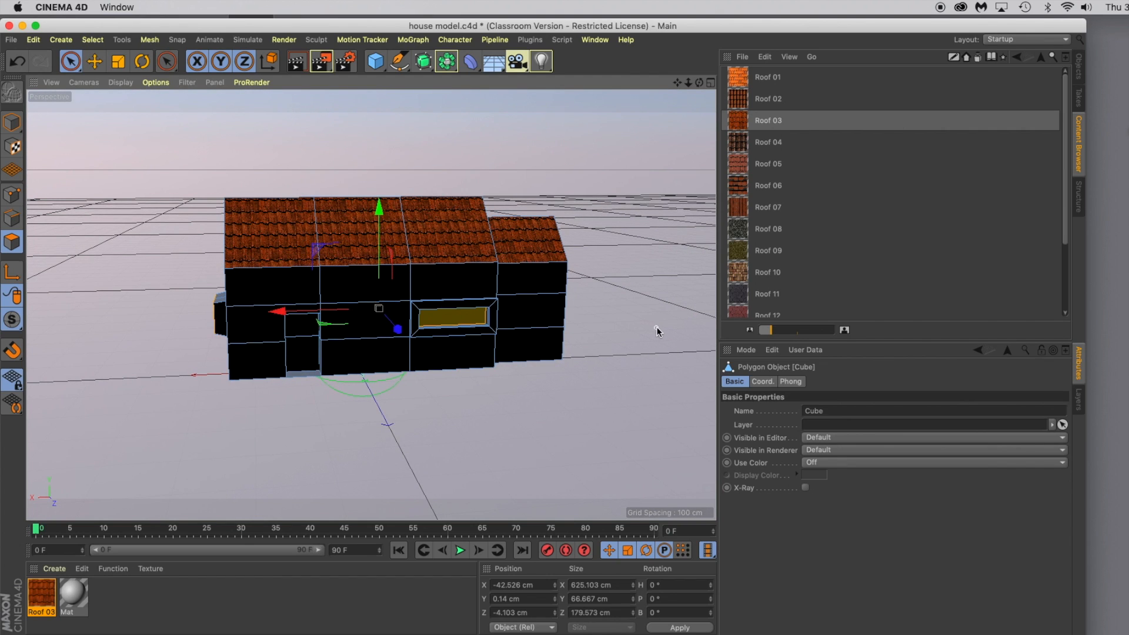
alt+drag(673, 333, 318, 307)
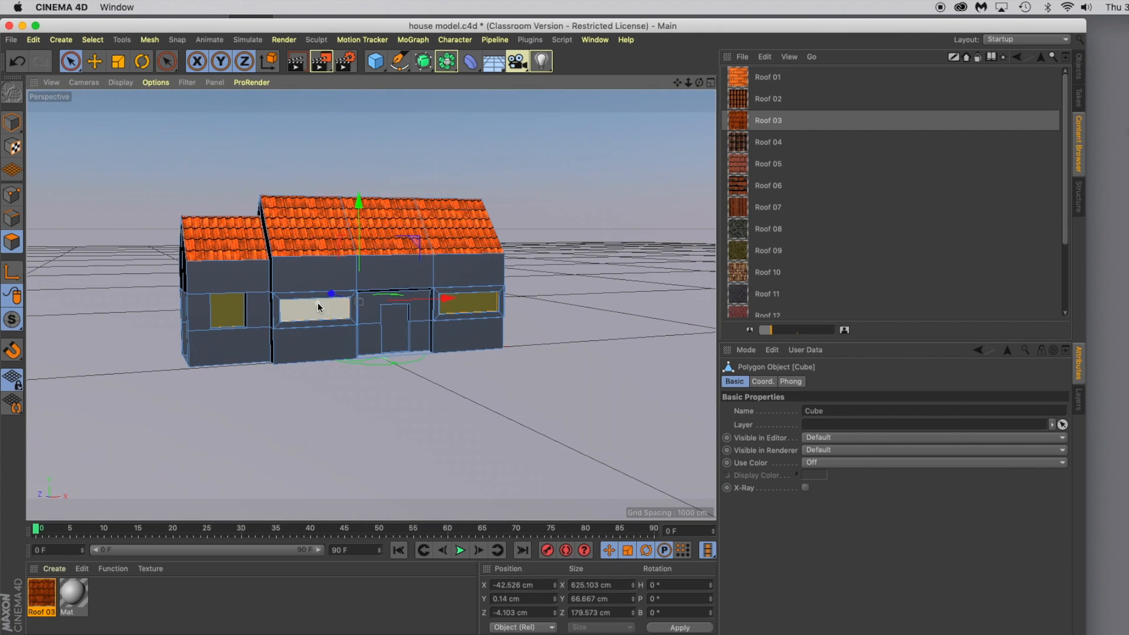
Apply the Glass - Simple material from the Glass category to the selected window panes
click(1039, 58)
click(1040, 60)
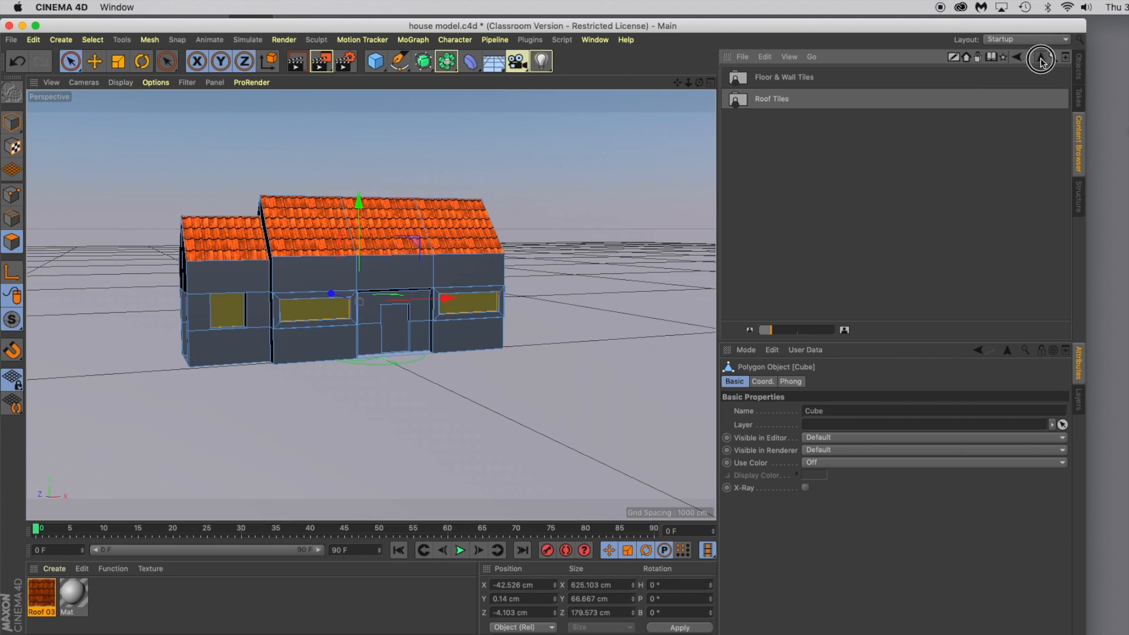
scroll(792, 224, up, 5)
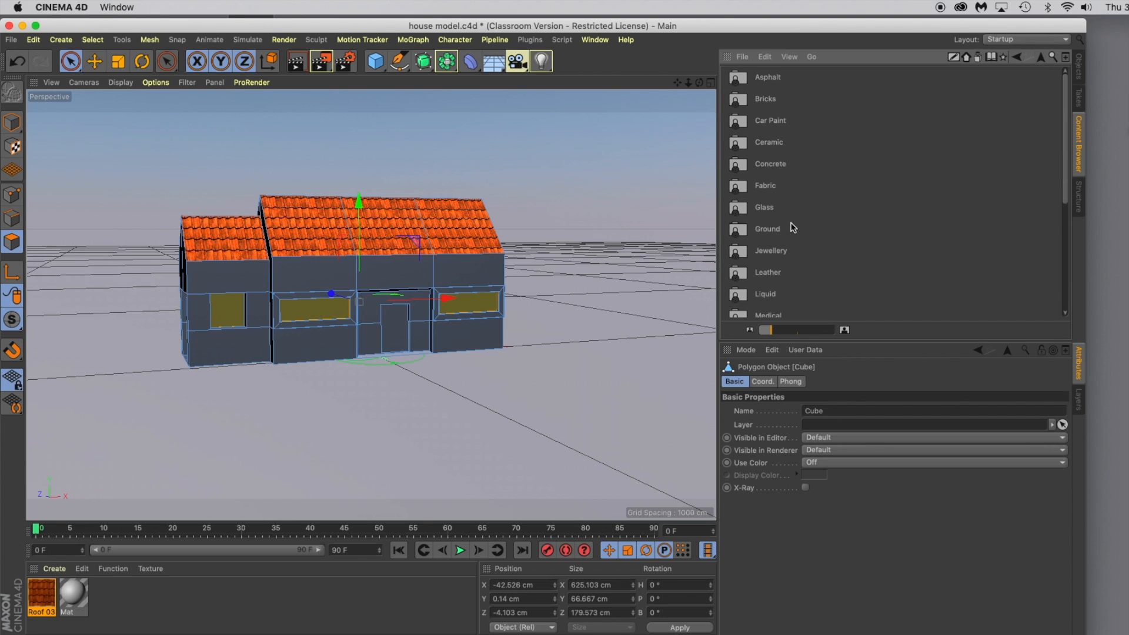
double_click(769, 208)
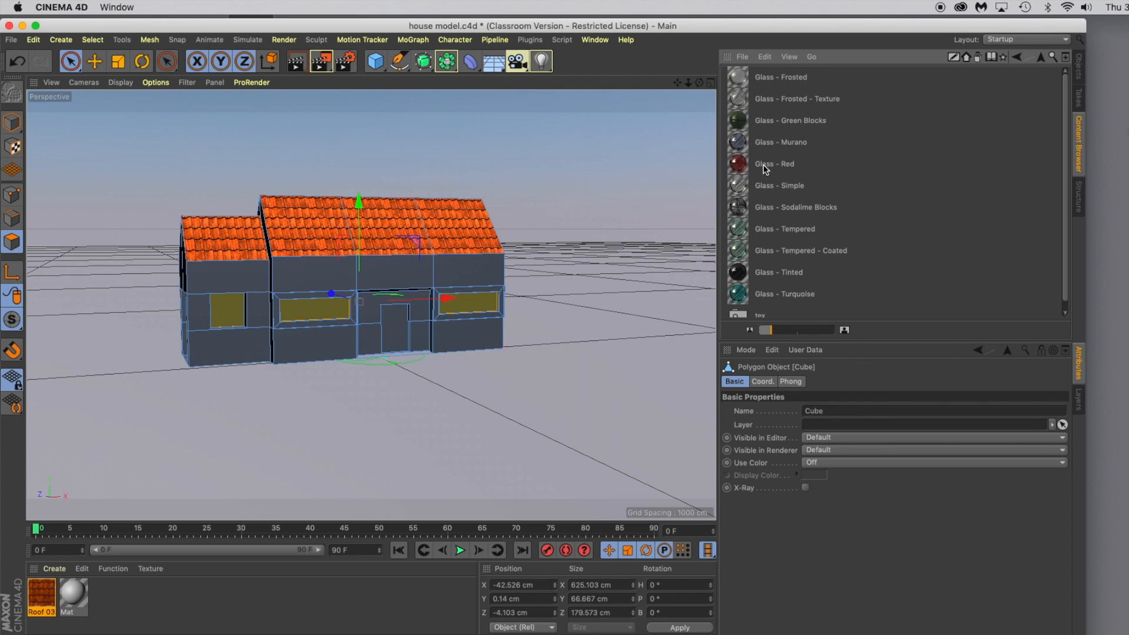
drag(744, 184, 479, 301)
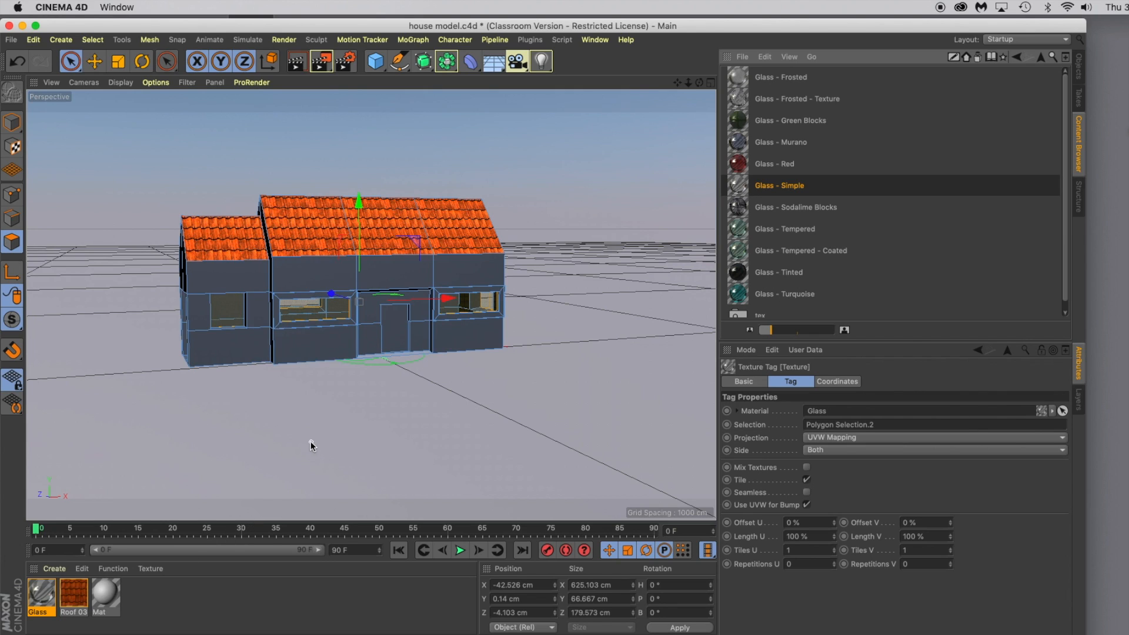
Render the view to preview the glass windows, and clear the pane selection
alt+drag(347, 439, 340, 429)
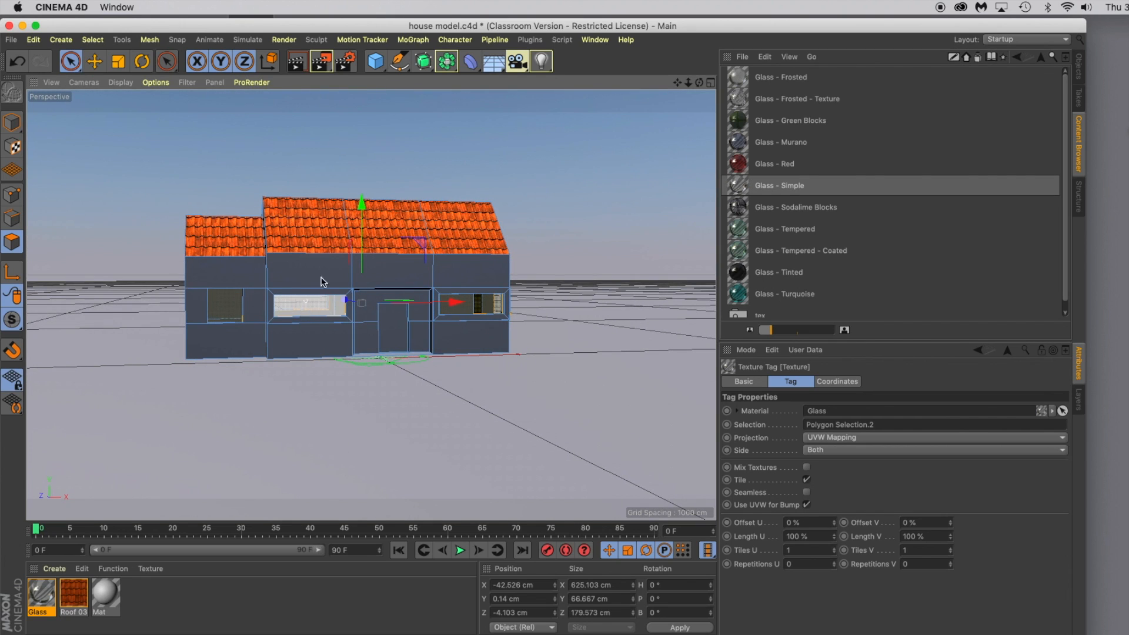
click(300, 63)
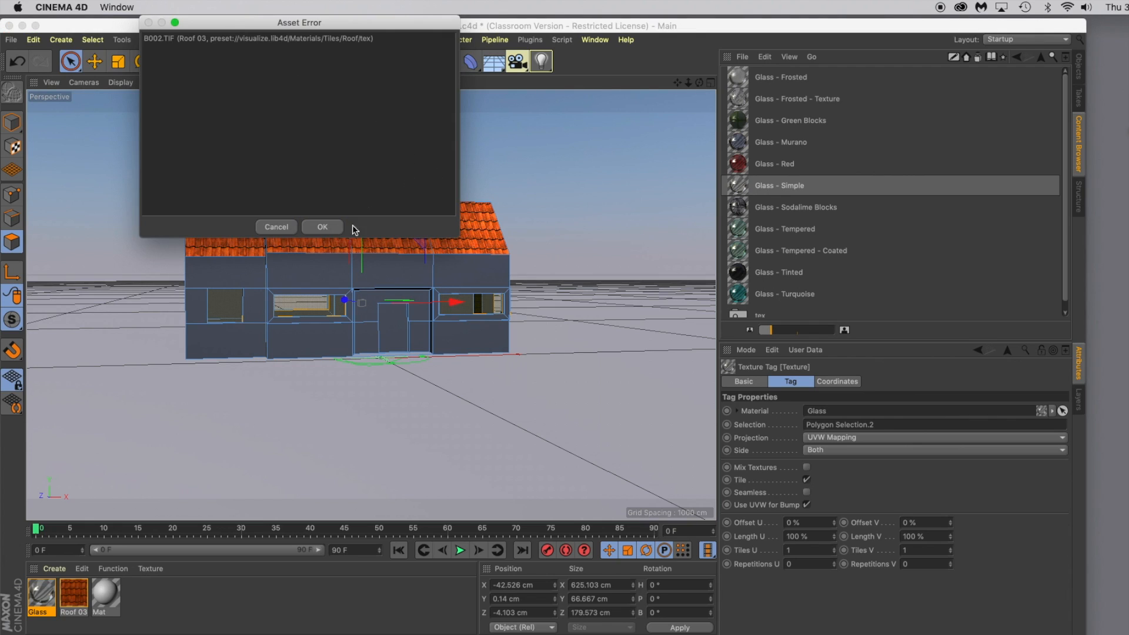
click(323, 227)
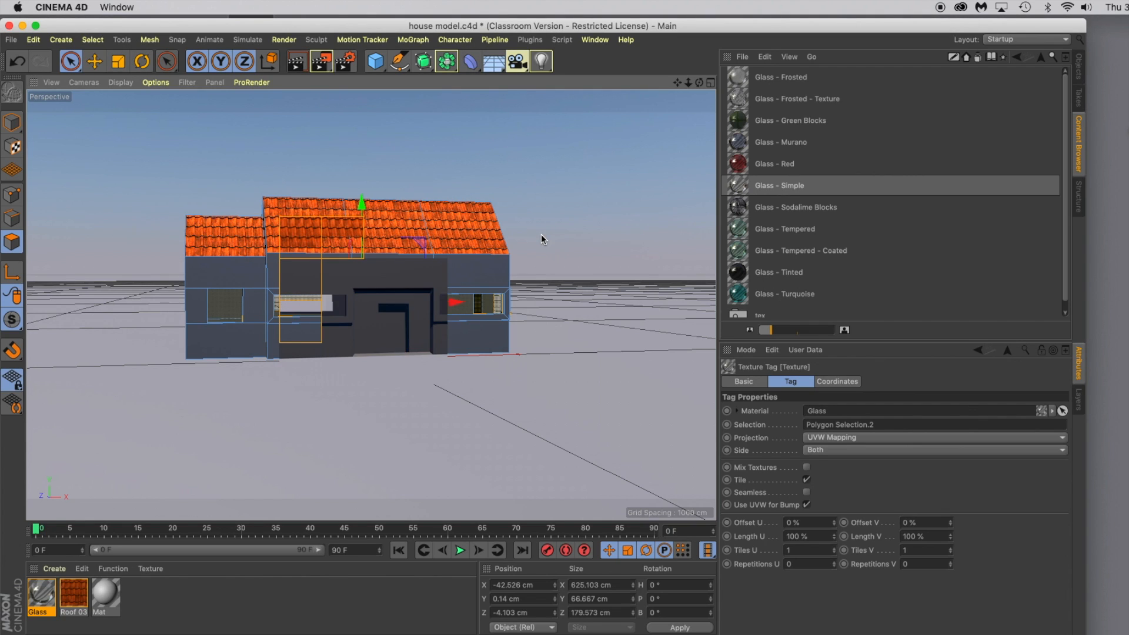
click(478, 410)
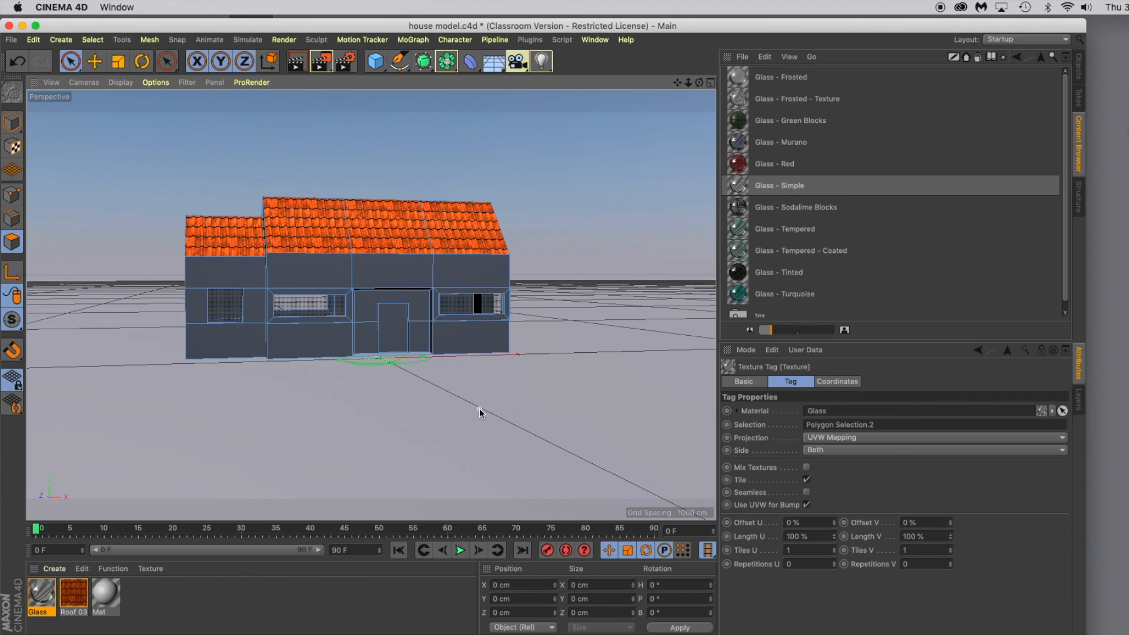
Select the front wall polygons around the side extension's window, along the upper wall and below the main section's far window
click(1042, 57)
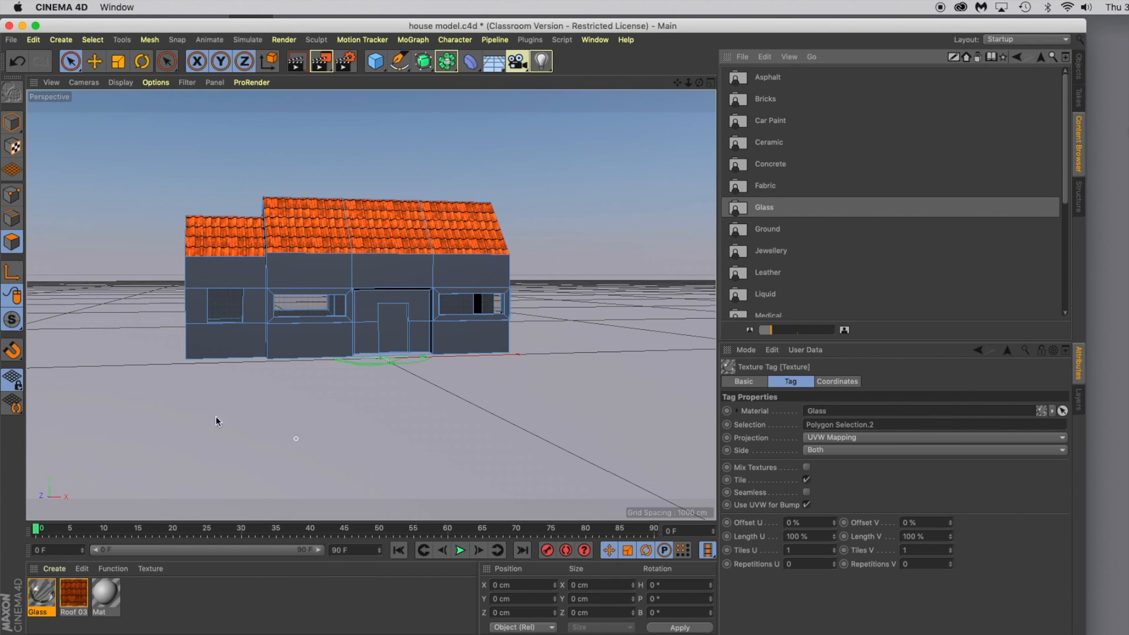
click(214, 349)
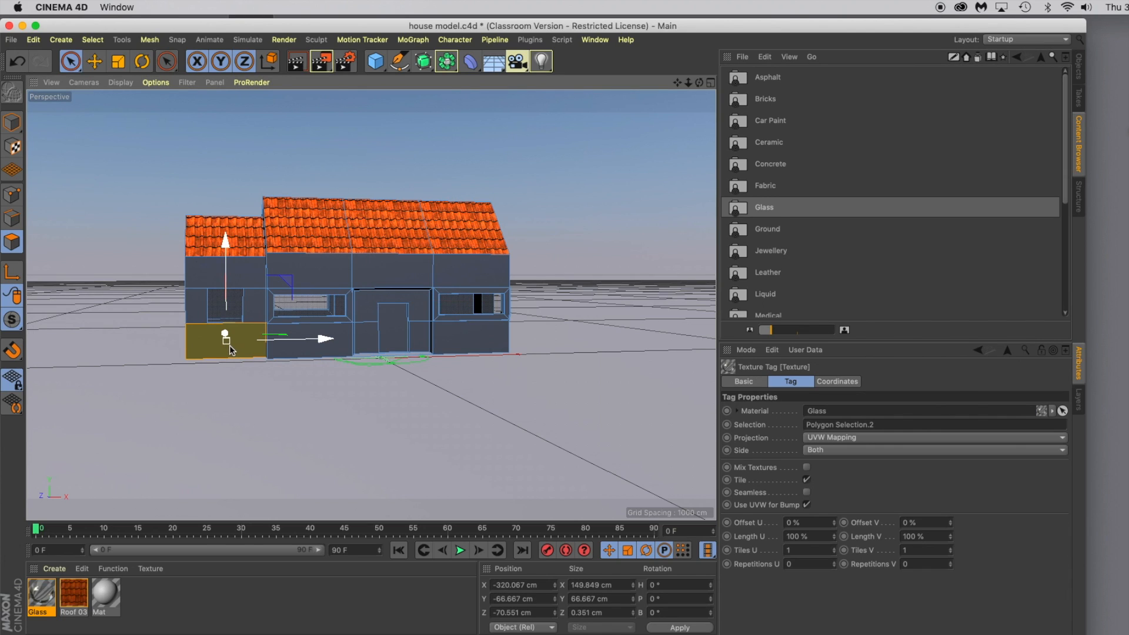
shift+click(235, 265)
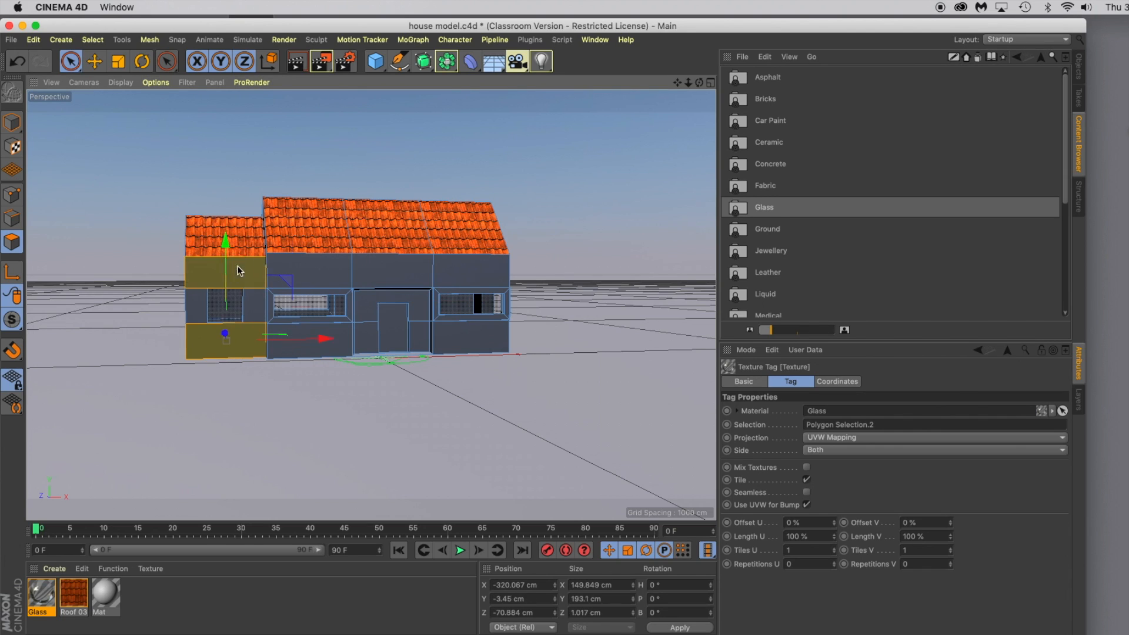
shift+click(194, 312)
shift+click(312, 273)
shift+click(383, 275)
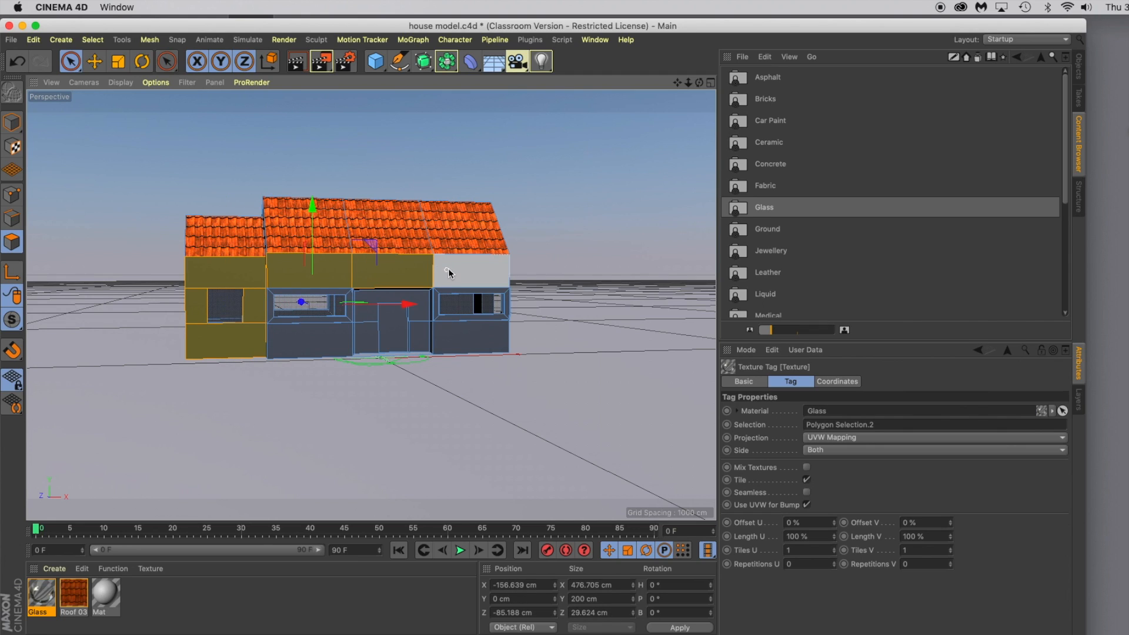
shift+click(448, 269)
shift+click(454, 340)
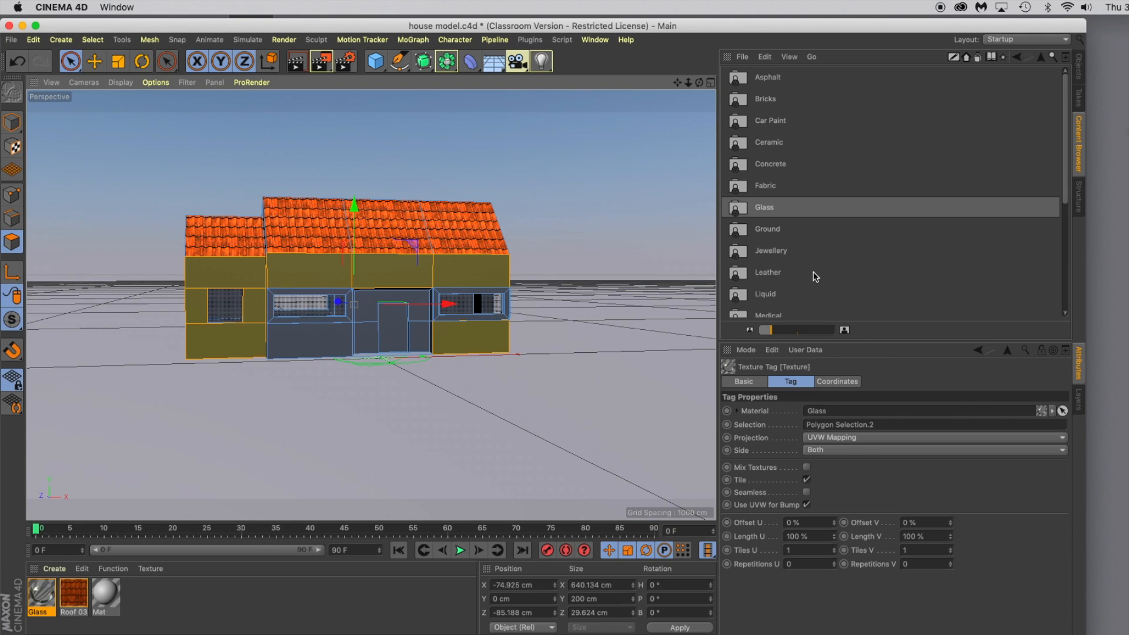
Apply the Concrete 07 material from the Concrete category to the selected wall polygons and render the view to check it
double_click(780, 165)
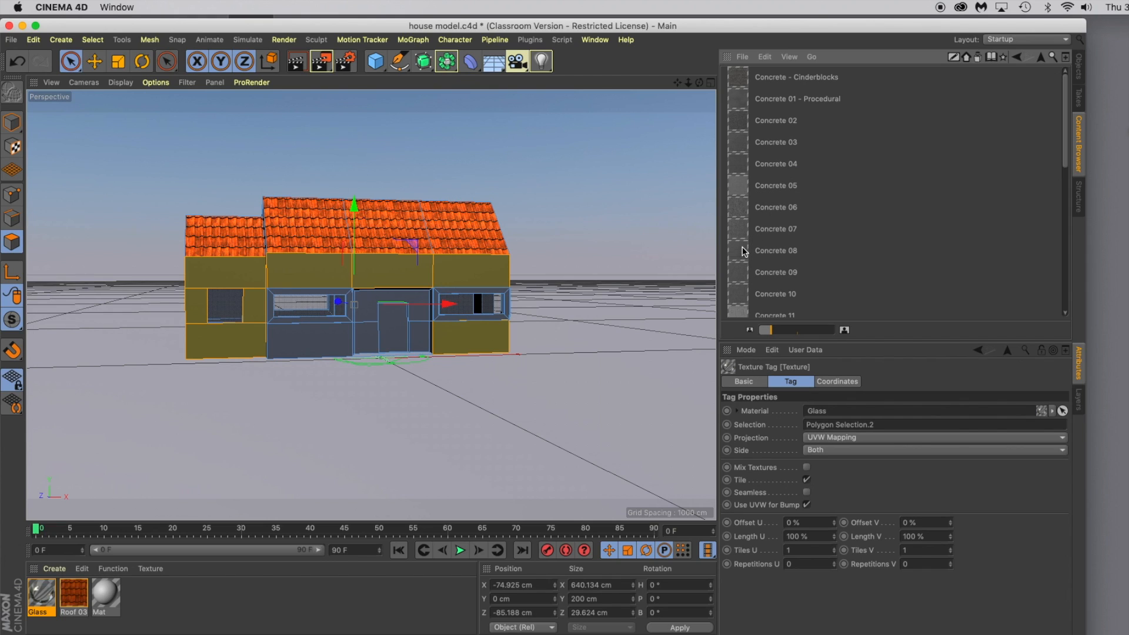
drag(743, 230, 497, 272)
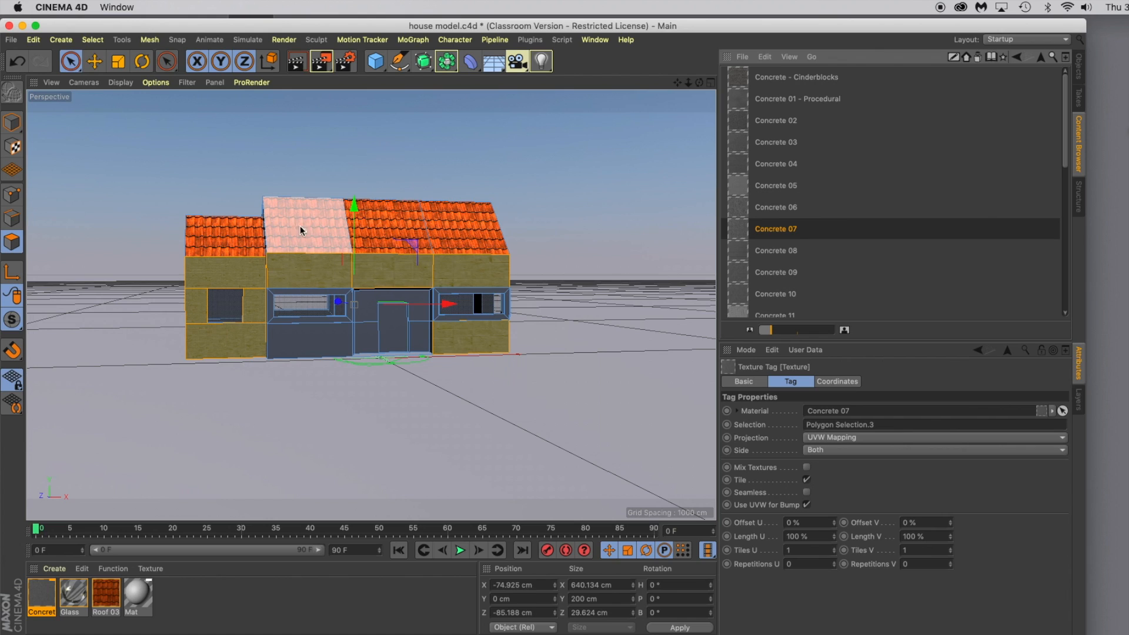
click(297, 61)
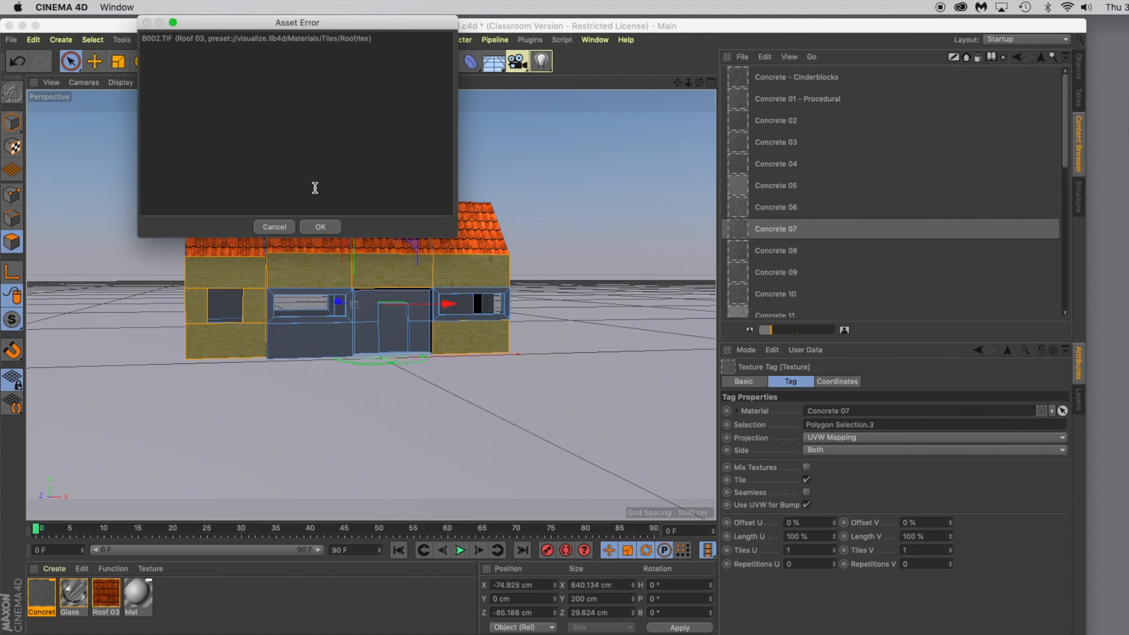
click(316, 227)
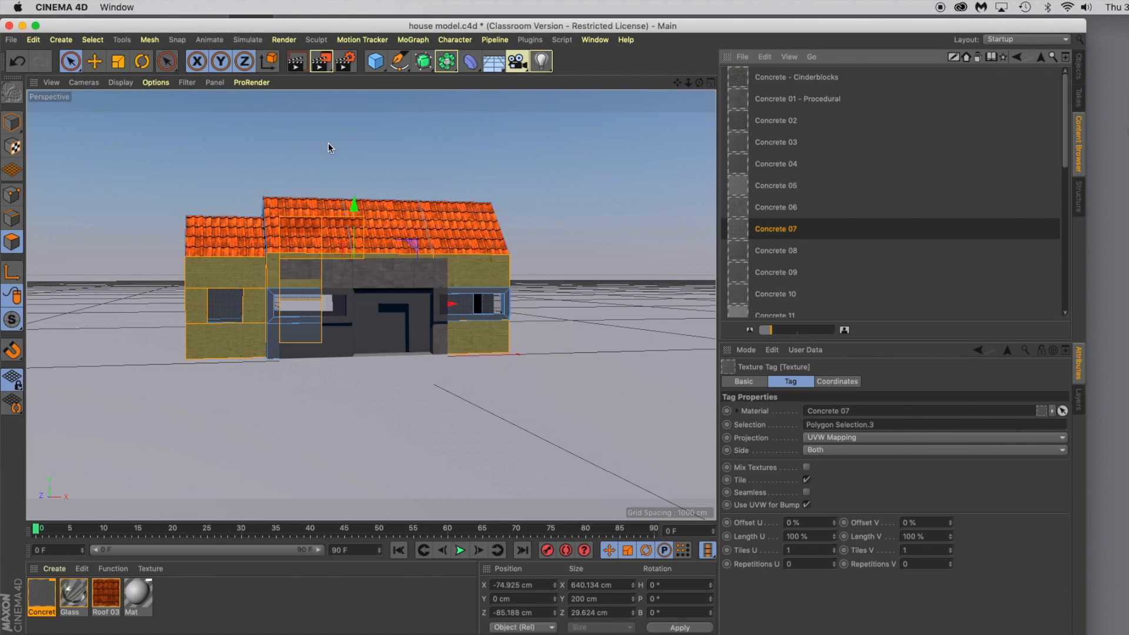
click(296, 68)
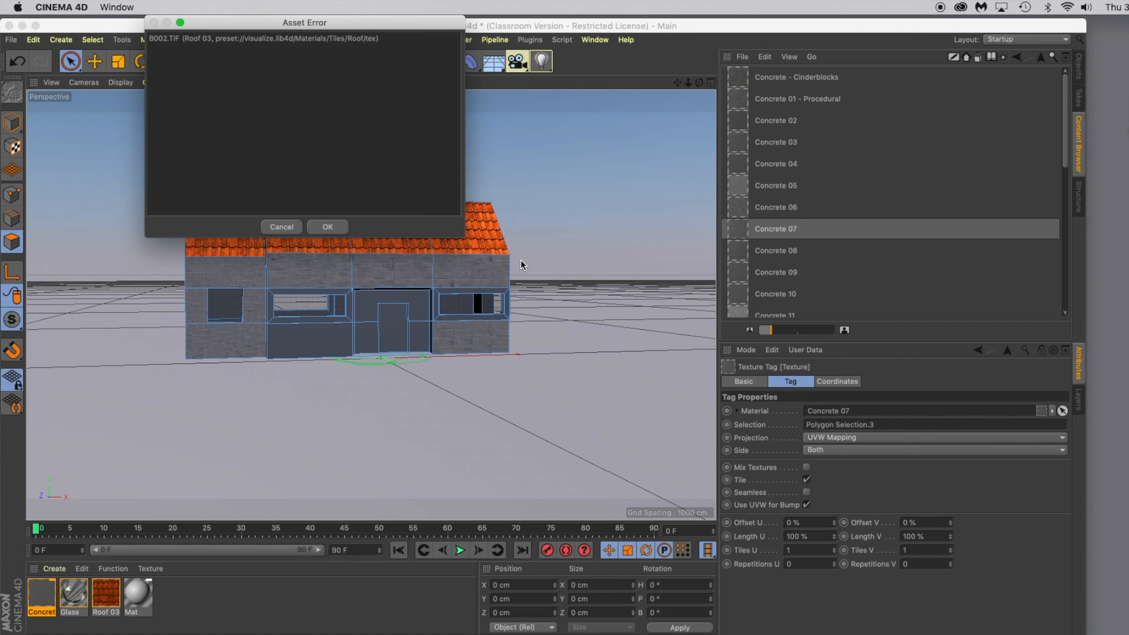
click(327, 228)
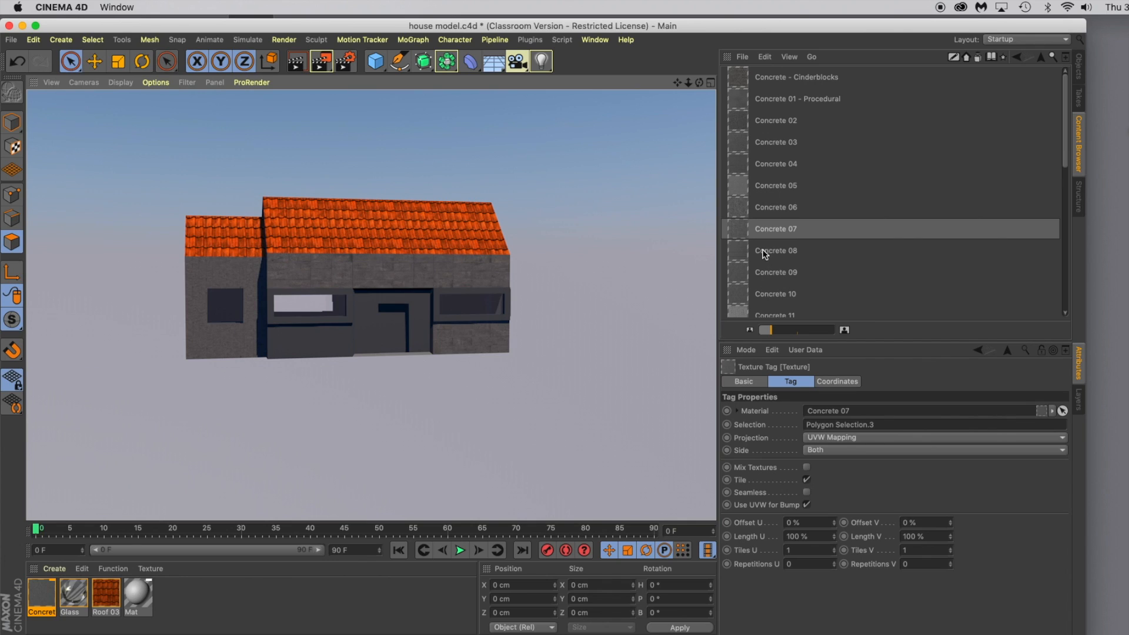
Set the Concrete 07 texture's projection to Flat and inspect the walls
click(814, 440)
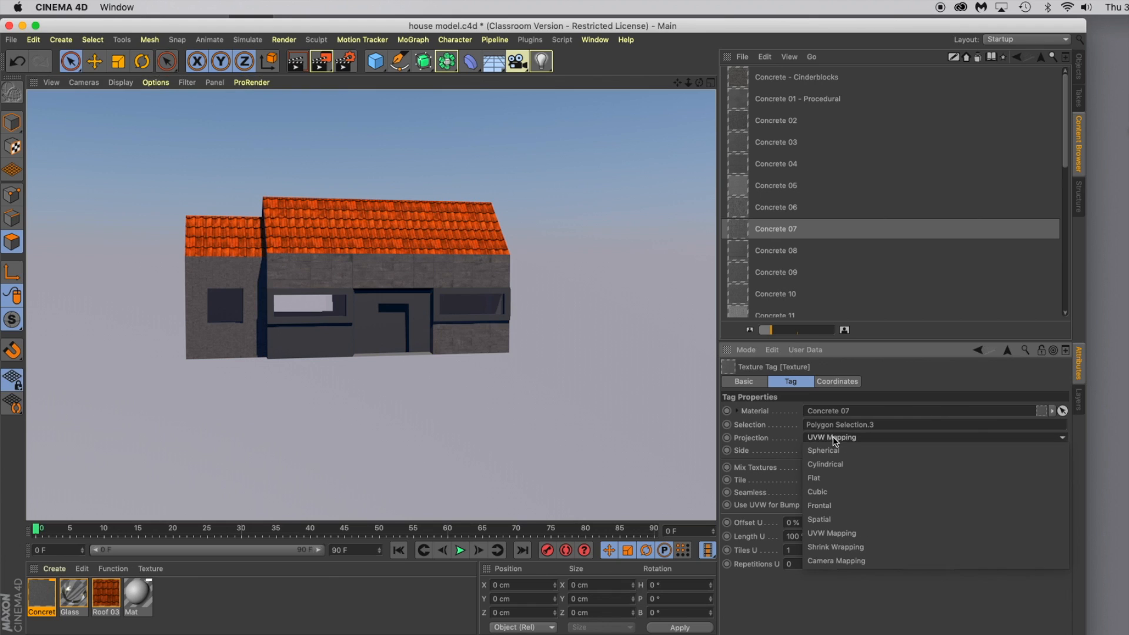
click(831, 485)
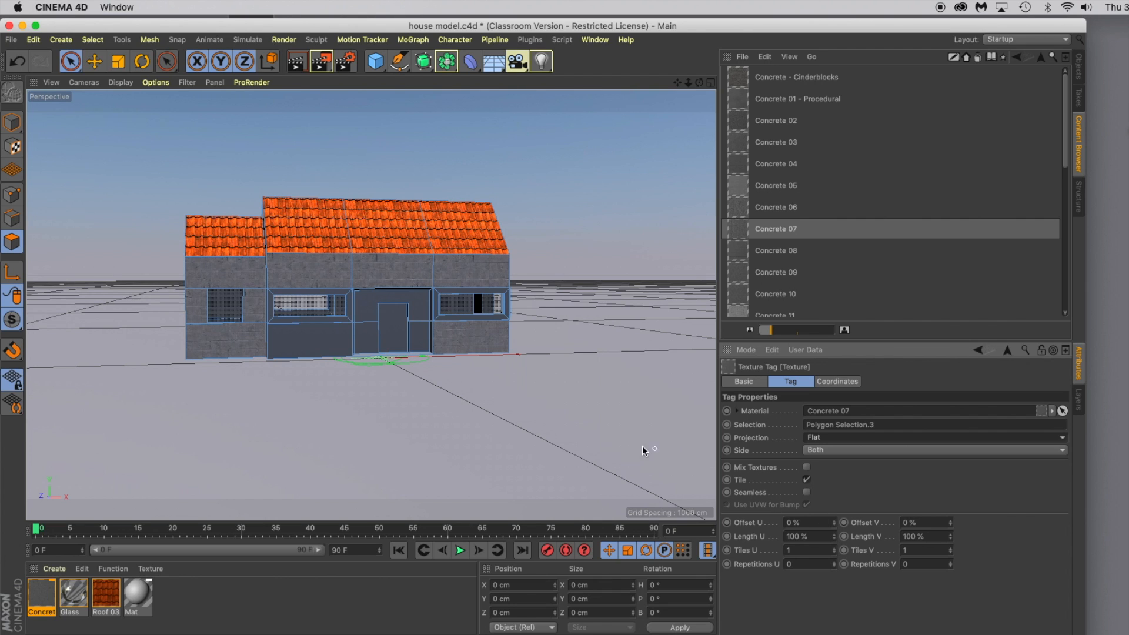
mouse_move(579, 397)
alt+mouse_down()
mouse_move(497, 413)
mouse_move(569, 383)
mouse_move(583, 410)
alt+mouse_up()
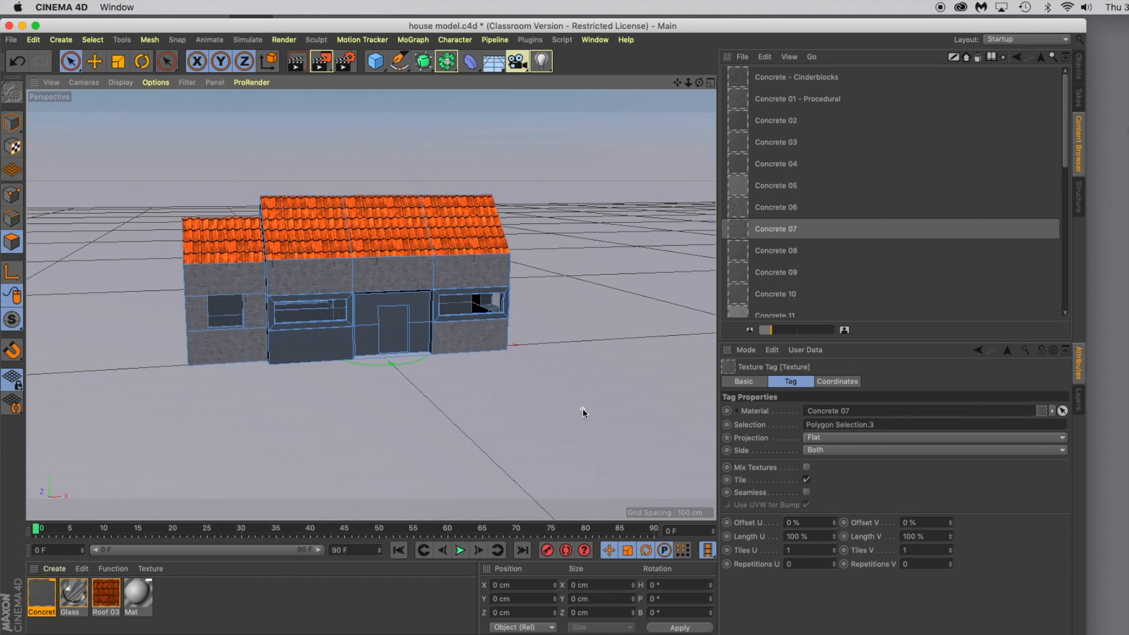